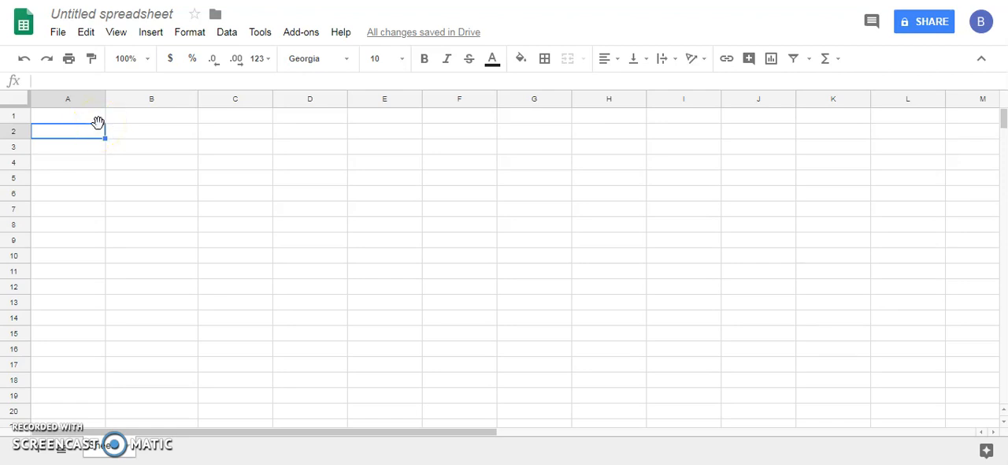
Step: Rename the untitled spreadsheet as "Circles & Paragraphs"
{"action": "left_click", "coordinate": [90, 23]}
{"action": "type", "text": "Cic"}
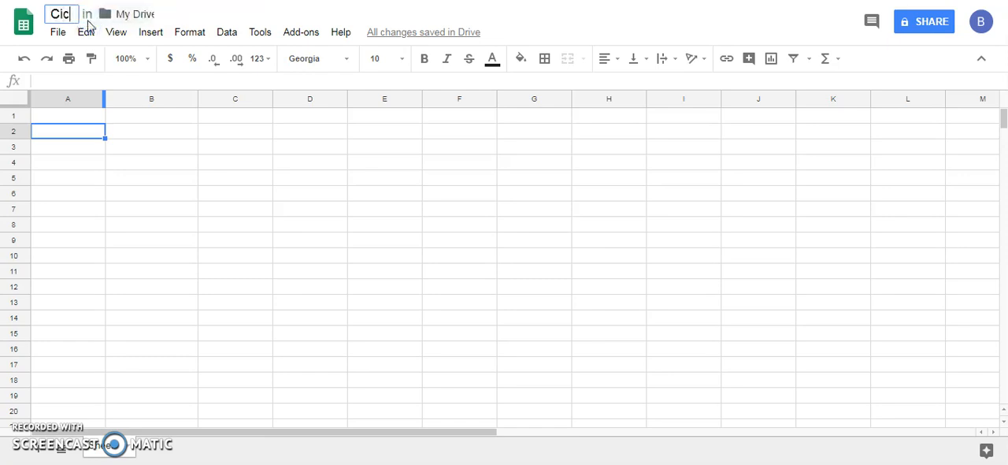
{"action": "key", "text": "BackSpace"}
{"action": "type", "text": "rcle"}
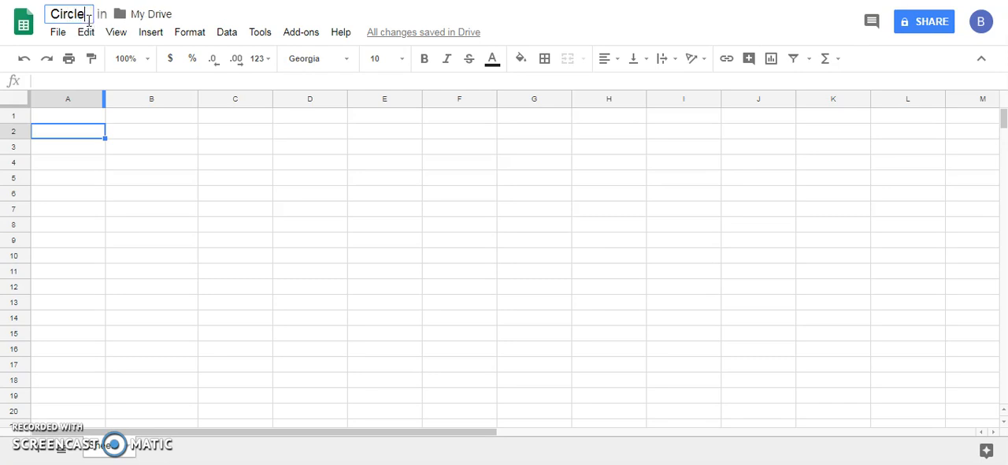
{"action": "type", "text": "s & "}
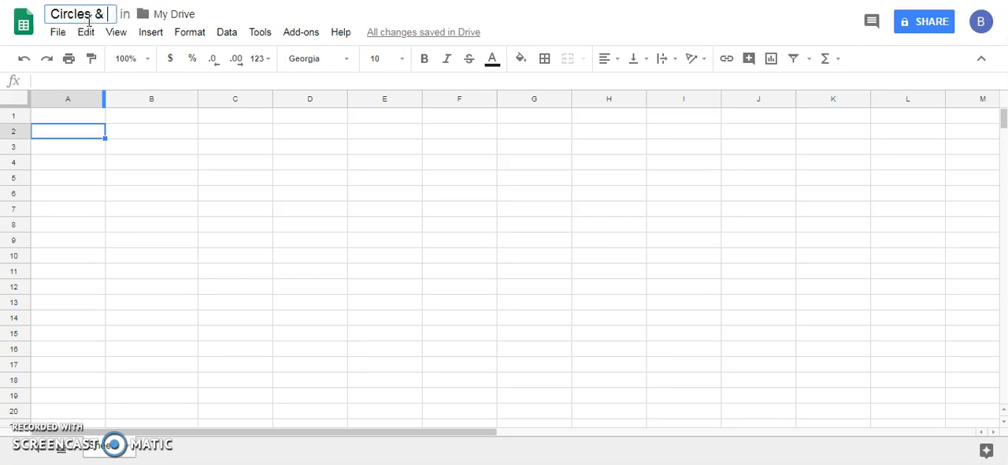
{"action": "type", "text": "Parag"}
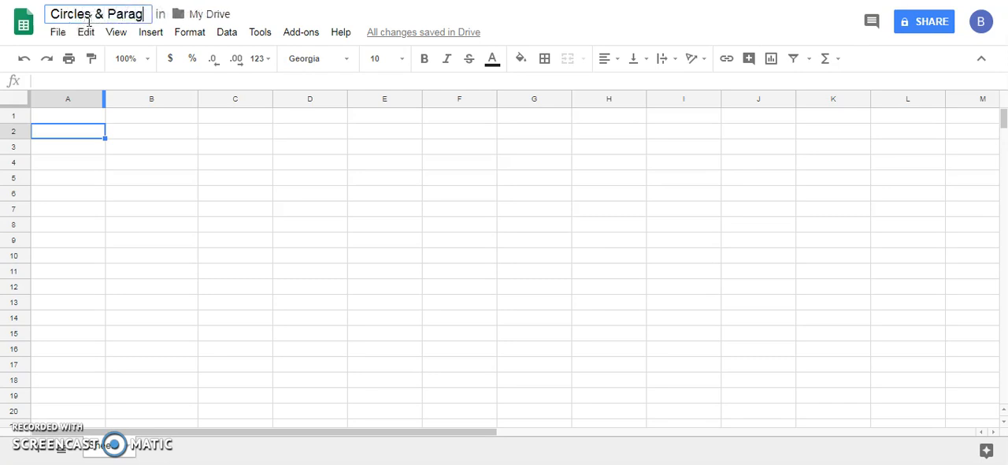
{"action": "type", "text": "raph"}
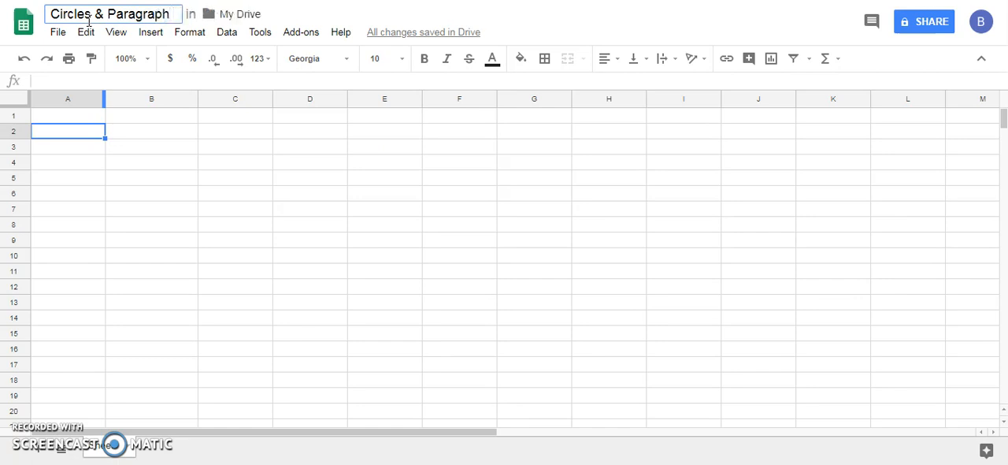
{"action": "key", "text": "BackSpace"}
{"action": "type", "text": "s"}
{"action": "left_click", "coordinate": [75, 124]}
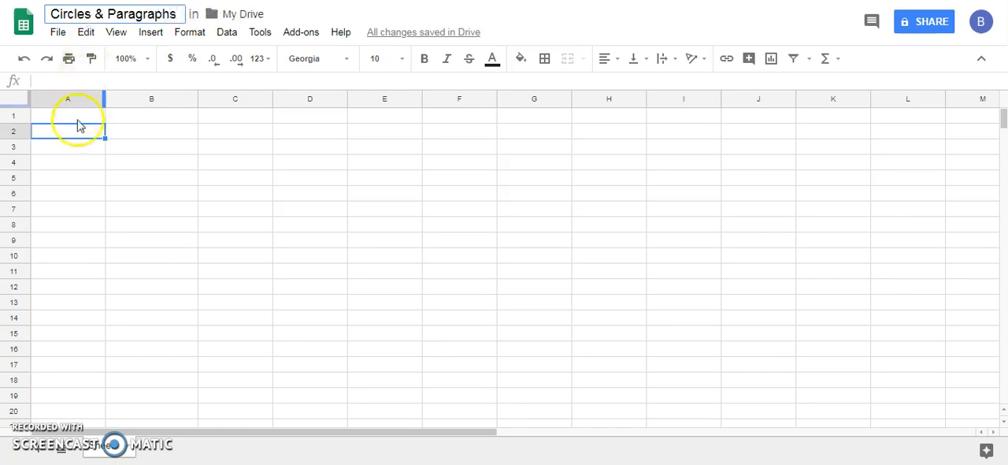
Step: Enter the column headers "Diameter (cm)" in A1 and "Circumference (cm)" in B1
{"action": "left_click", "coordinate": [76, 116]}
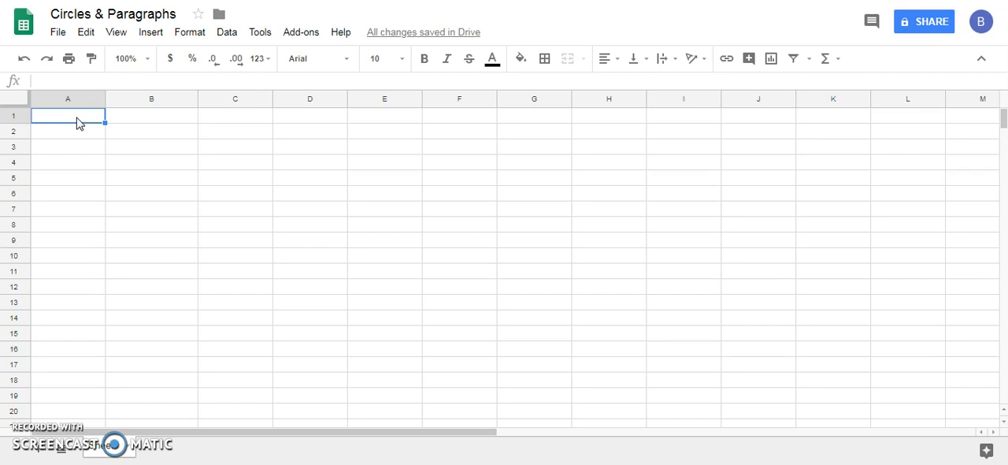
{"action": "type", "text": "Diam"}
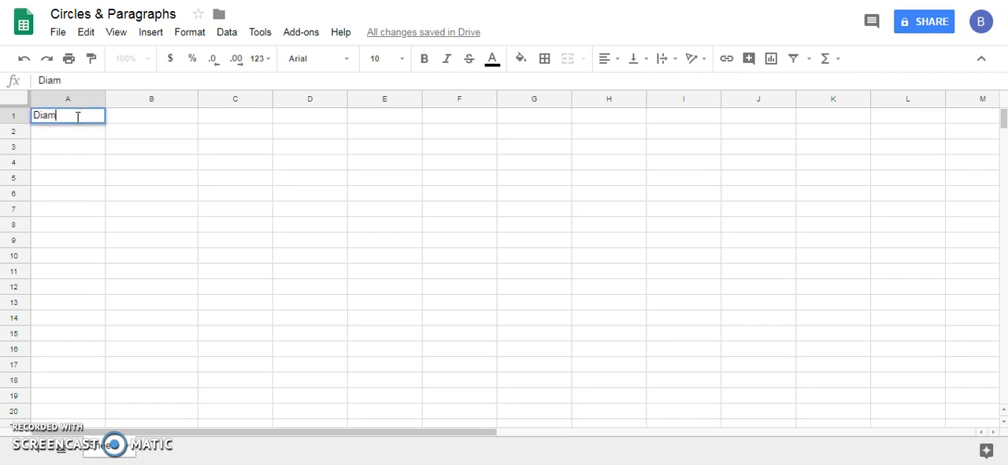
{"action": "type", "text": "eter (cm"}
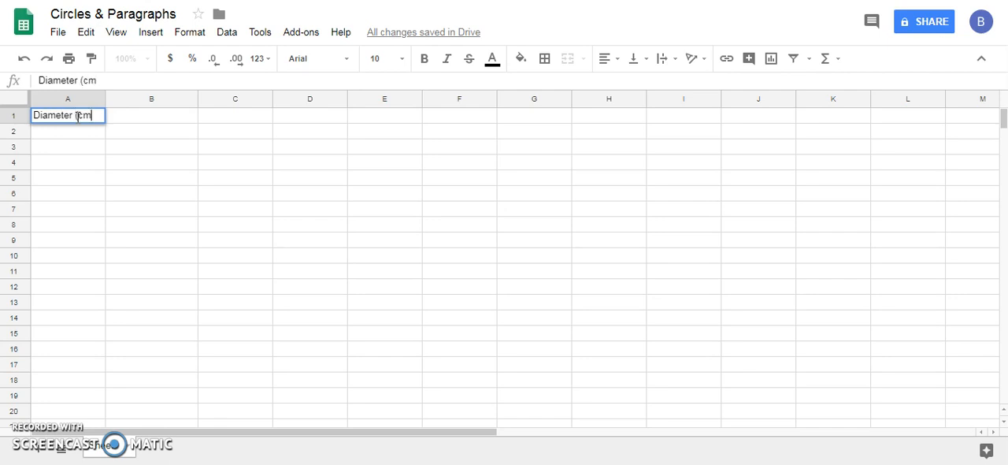
{"action": "type", "text": ")"}
{"action": "key", "text": "Tab"}
{"action": "type", "text": "Ci"}
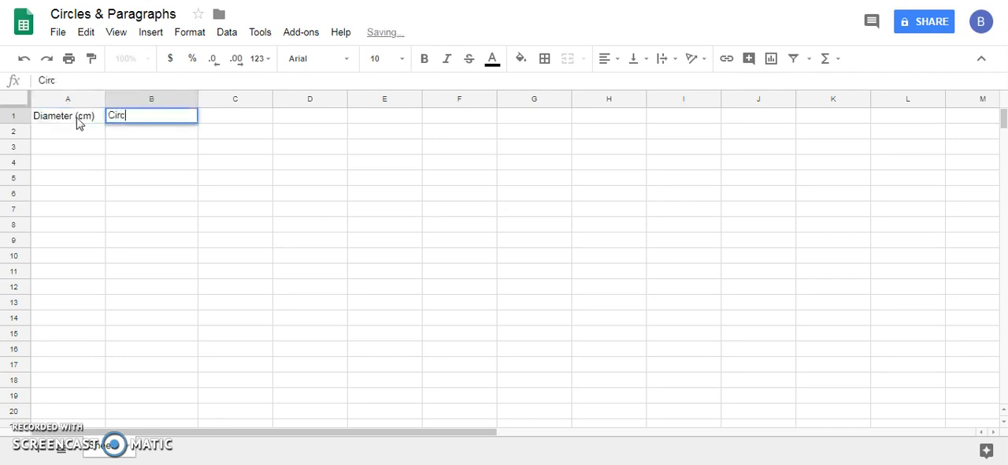
{"action": "type", "text": "rcumme"}
{"action": "key", "text": "BackSpace"}
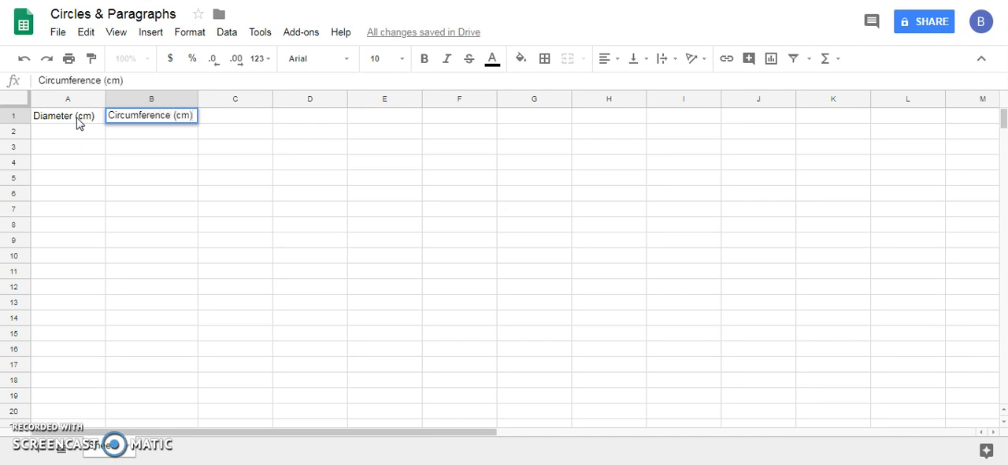
{"action": "left_click", "coordinate": [92, 131]}
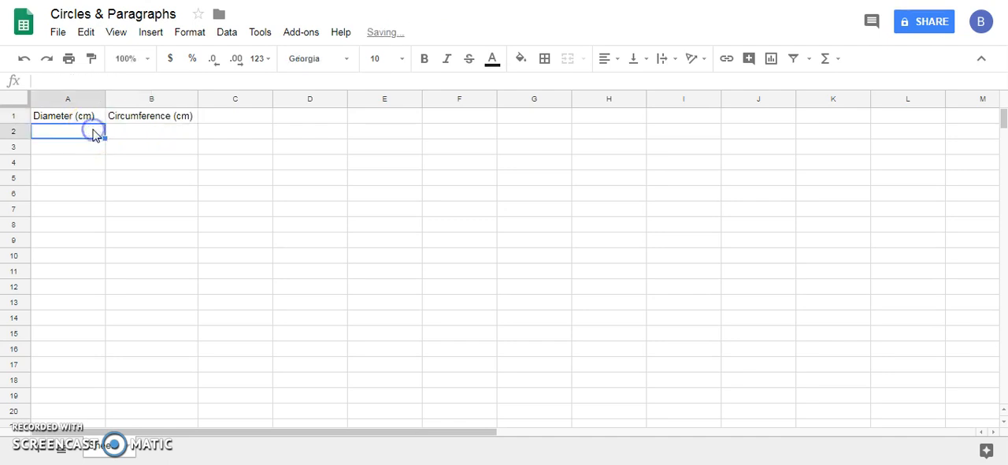
{"action": "left_click", "coordinate": [98, 116]}
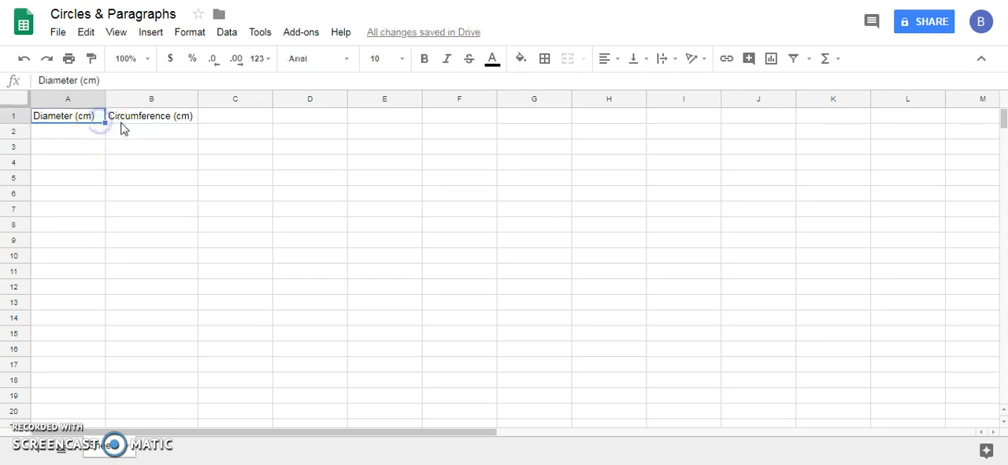
{"action": "left_click", "coordinate": [121, 121]}
{"action": "left_click", "coordinate": [85, 121]}
{"action": "left_click", "coordinate": [120, 120]}
{"action": "left_click", "coordinate": [79, 115]}
{"action": "left_click", "coordinate": [118, 121]}
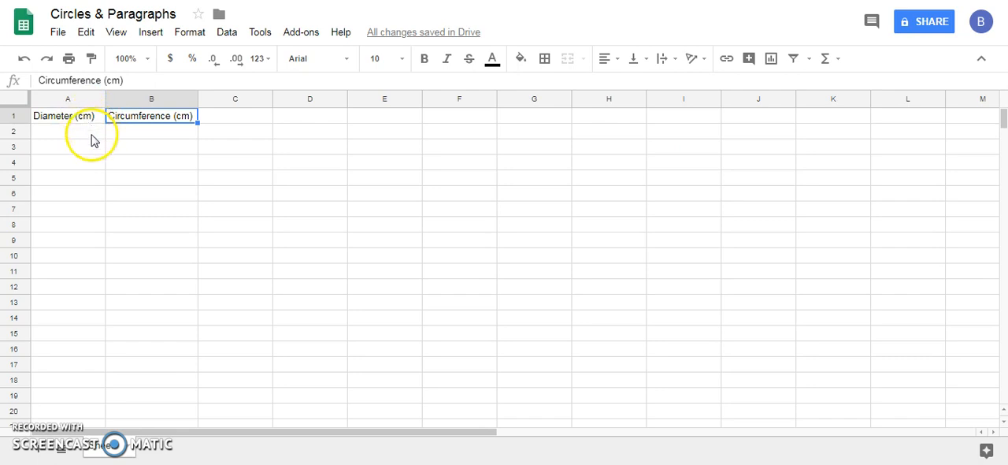
Step: Paste the copied diameter and circumference measurements under the headers, starting in cell A2
{"action": "left_click", "coordinate": [91, 135]}
{"action": "left_click", "coordinate": [79, 139]}
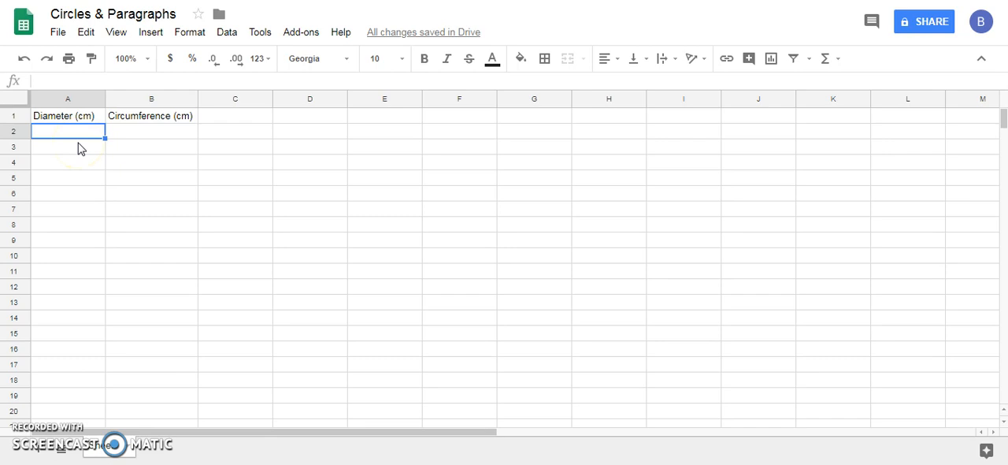
{"action": "left_click", "coordinate": [79, 135]}
{"action": "type", "text": "23\t73.8 4\t11.5 10\t33 2.3\t9 6\t23 7\t24.3 6.4\t14 12.5\t40.2 14\t26.7 10.6\t36.5"}
{"action": "left_click", "coordinate": [317, 266]}
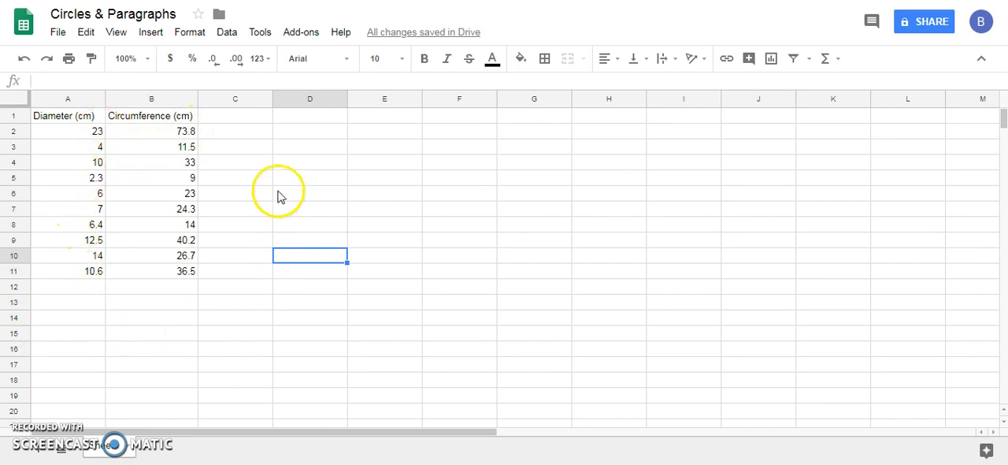
{"action": "left_click", "coordinate": [166, 286]}
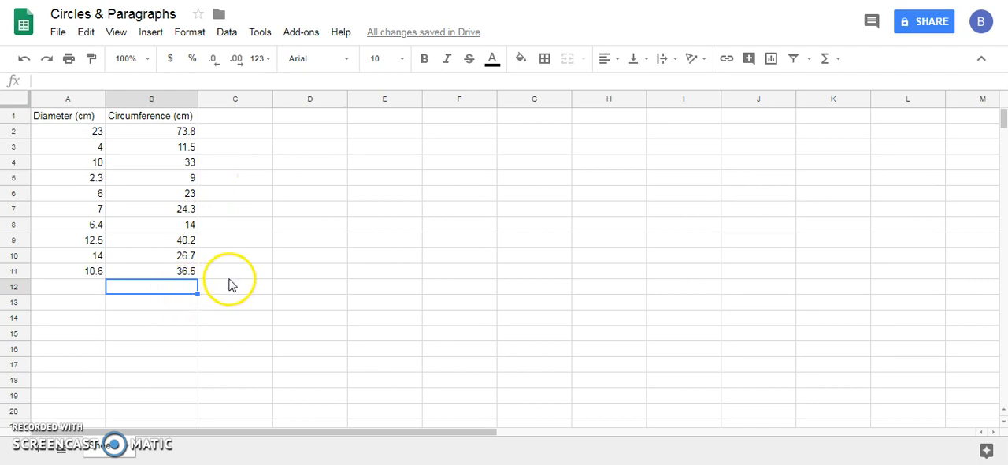
{"action": "left_click", "coordinate": [288, 228]}
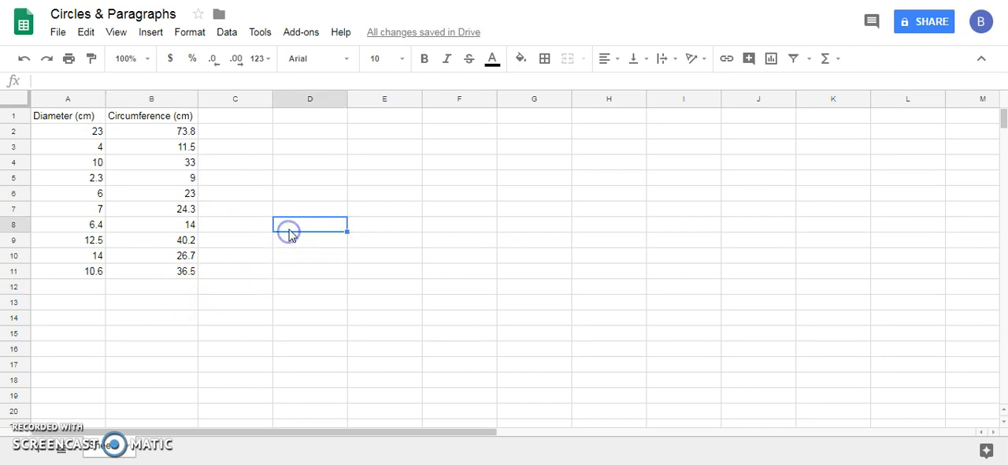
{"action": "left_click", "coordinate": [525, 259]}
{"action": "left_click", "coordinate": [525, 226]}
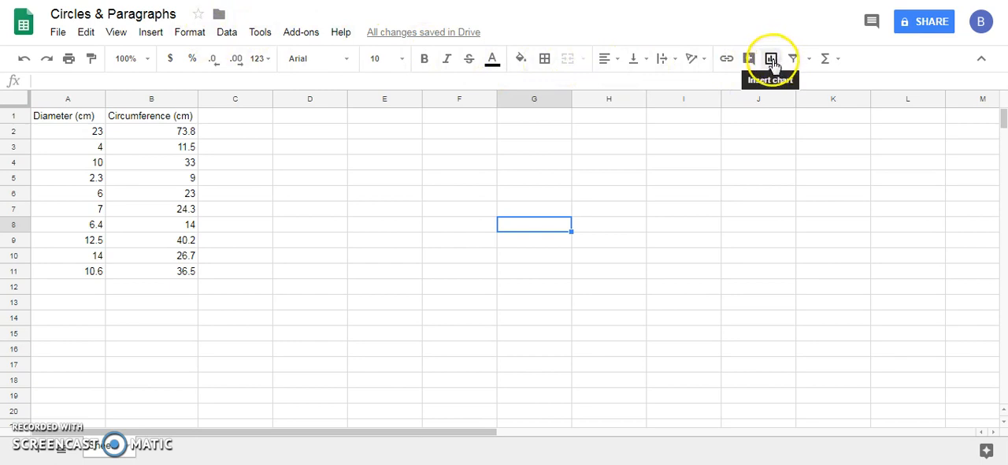
Step: Insert a chart, move it clear of the data in columns A and B, and close the chart editor
{"action": "left_click", "coordinate": [150, 31]}
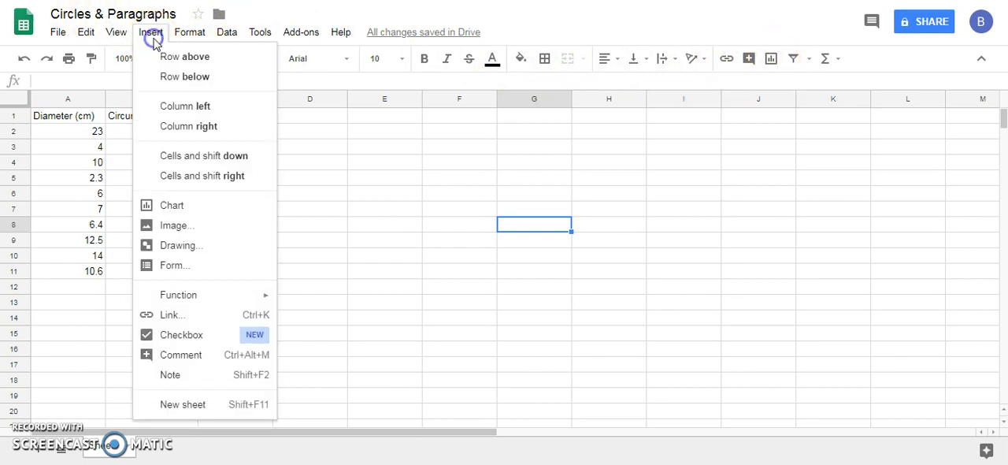
{"action": "left_click", "coordinate": [192, 208]}
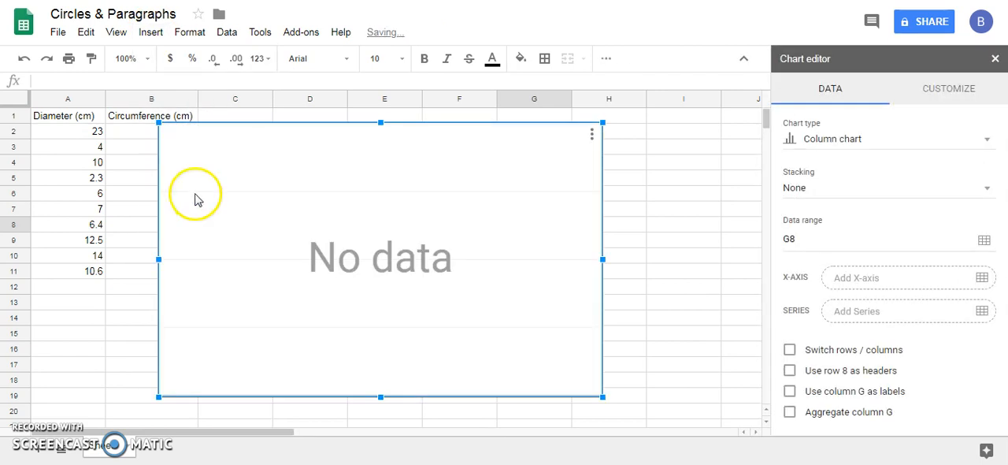
{"action": "left_click", "coordinate": [194, 170]}
{"action": "left_click_drag", "start_coordinate": [193, 170], "coordinate": [349, 292]}
{"action": "left_click_drag", "start_coordinate": [486, 290], "coordinate": [502, 182]}
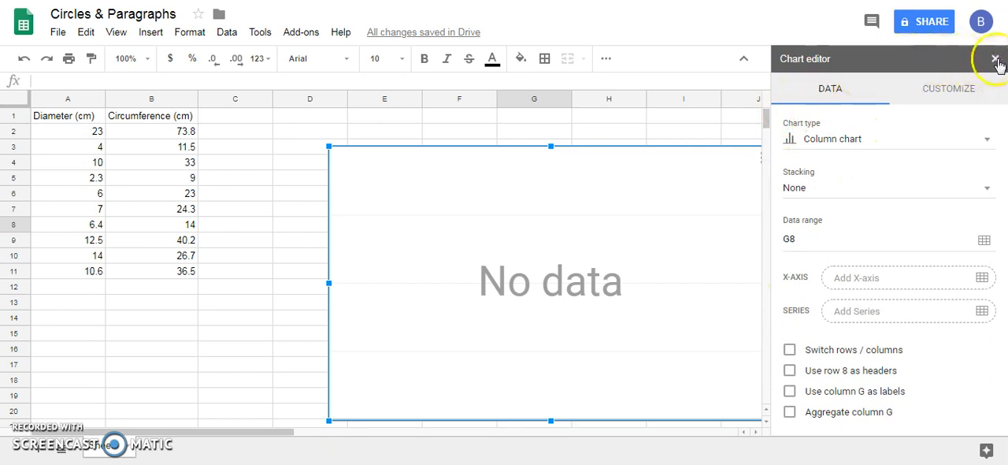
{"action": "left_click", "coordinate": [717, 122]}
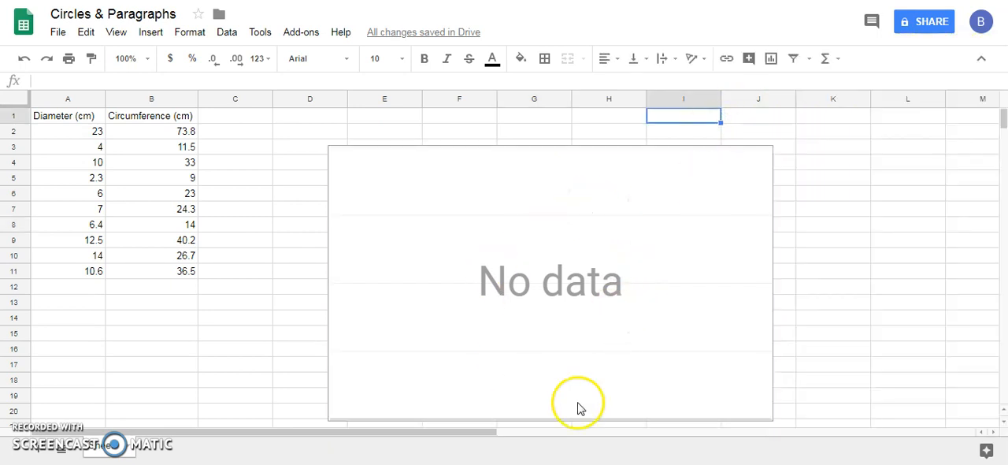
Step: Reopen the chart's editor and change the chart type to Scatter chart
{"action": "left_click", "coordinate": [593, 245]}
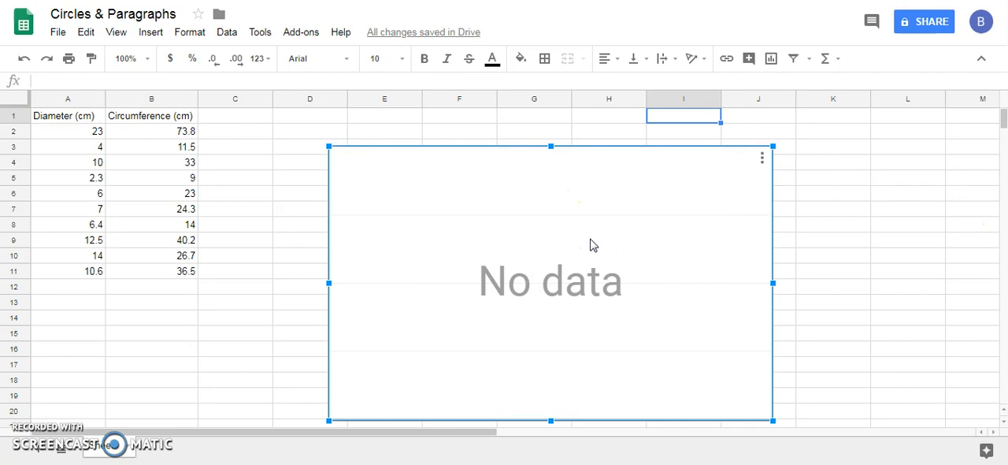
{"action": "double_click", "coordinate": [590, 240]}
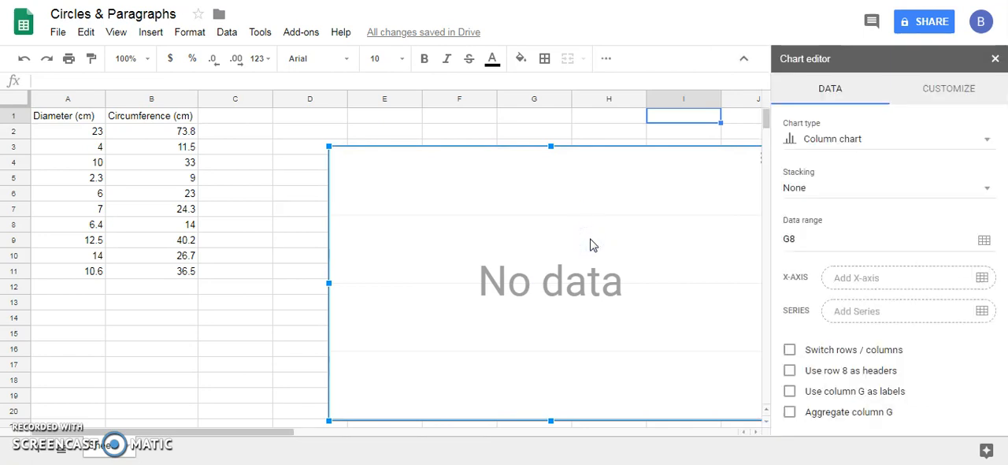
{"action": "left_click", "coordinate": [821, 145]}
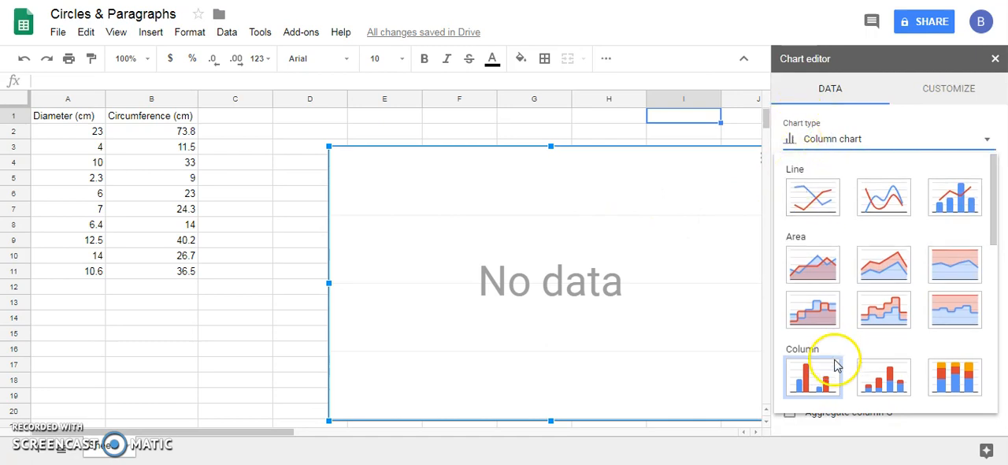
{"action": "scroll", "coordinate": [835, 362], "scroll_direction": "down", "scroll_amount": 3}
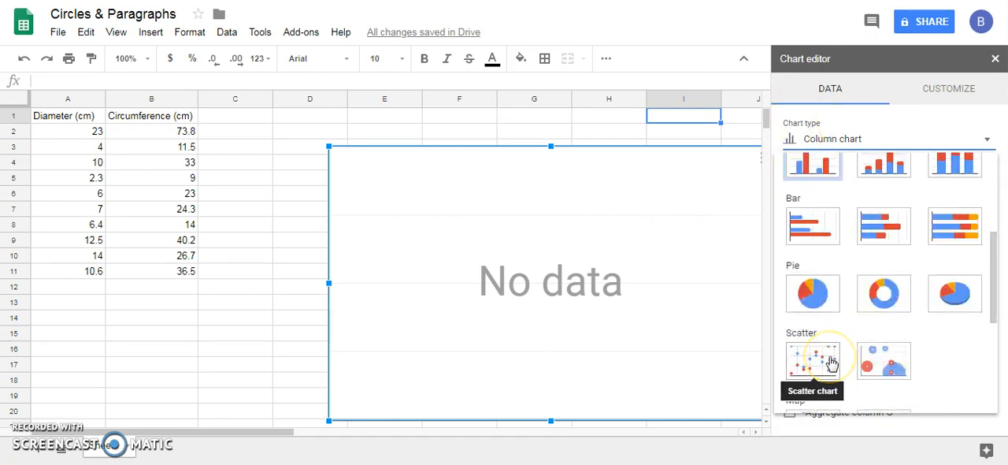
{"action": "left_click", "coordinate": [831, 362]}
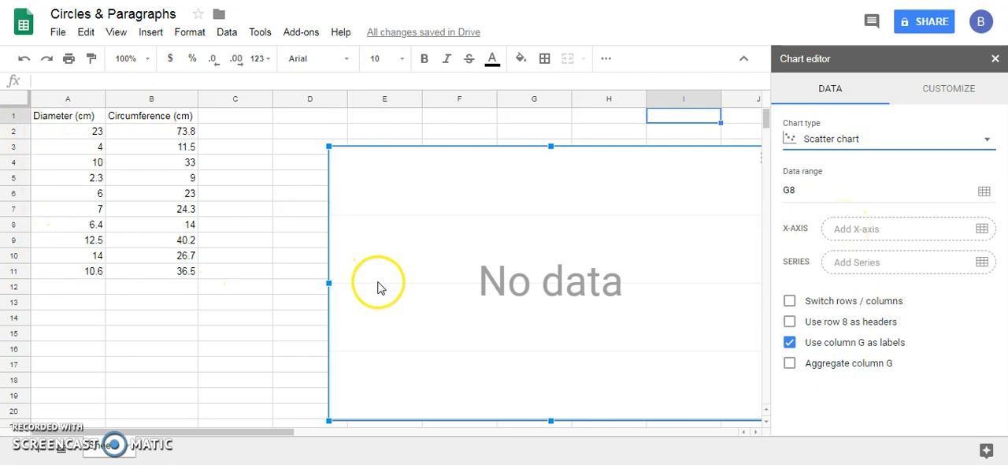
Step: Add the diameter values in A2:A11 to the scatter chart through its X-axis setting
{"action": "left_click", "coordinate": [982, 233]}
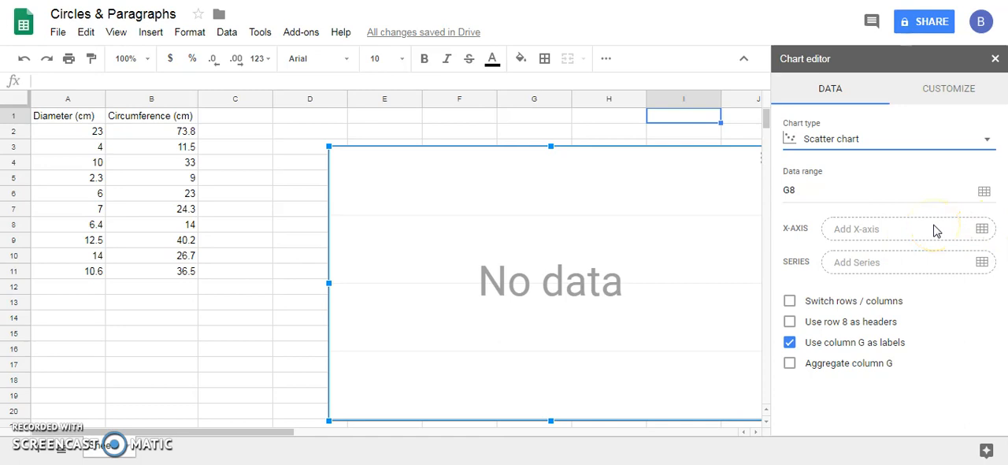
{"action": "left_click", "coordinate": [859, 229]}
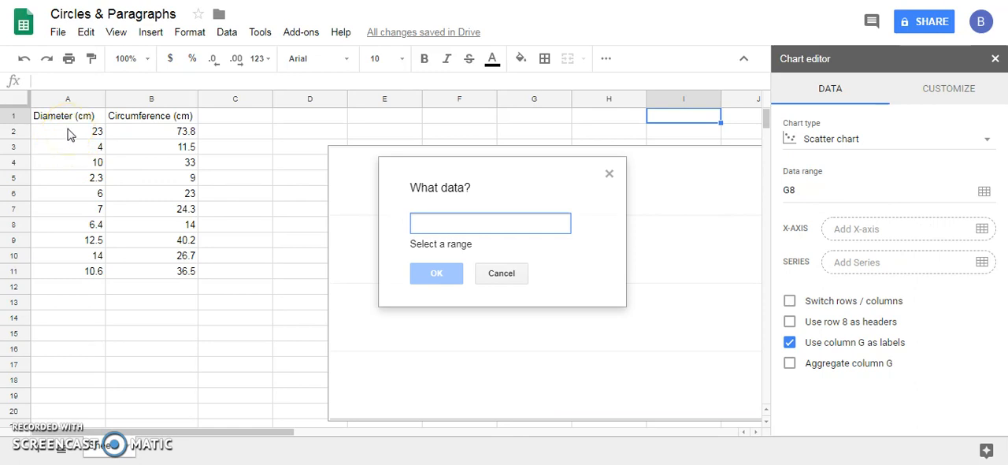
{"action": "left_click_drag", "start_coordinate": [68, 134], "coordinate": [78, 270]}
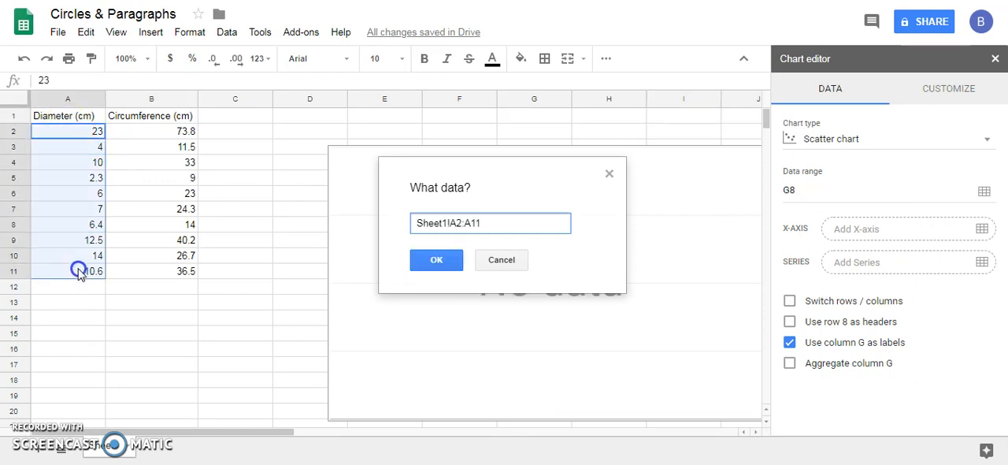
{"action": "left_click", "coordinate": [437, 261]}
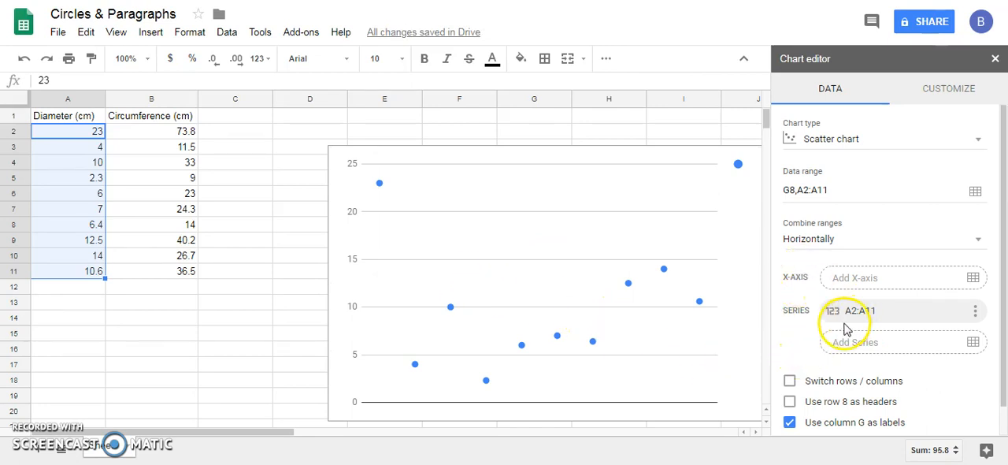
Step: Add the circumference values in B2:B11 as a series of the scatter chart
{"action": "left_click", "coordinate": [840, 349]}
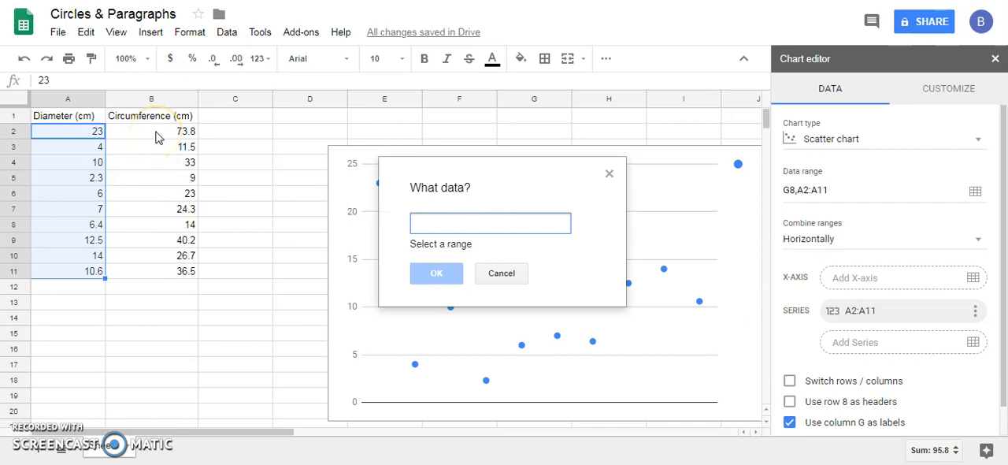
{"action": "left_click_drag", "start_coordinate": [156, 135], "coordinate": [175, 271]}
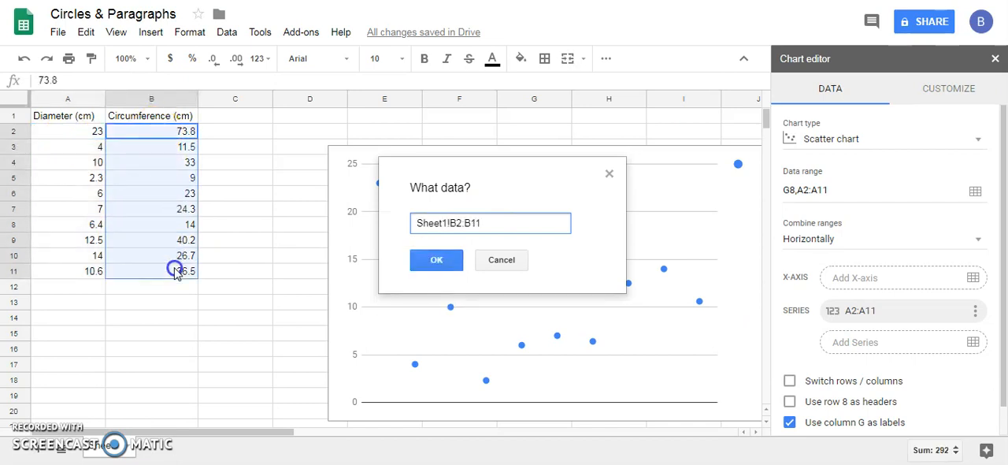
{"action": "left_click", "coordinate": [452, 263]}
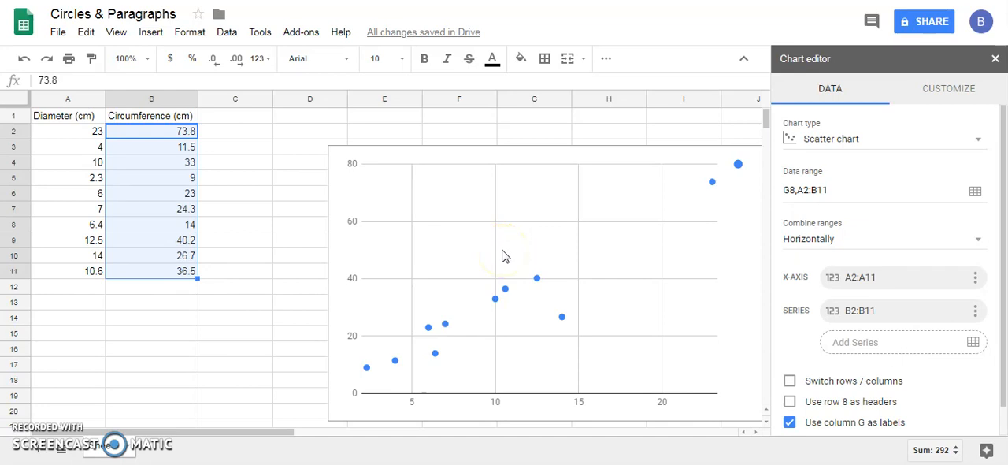
Step: Set the scatter chart's horizontal axis title to "Diameter (cm)"
{"action": "left_click", "coordinate": [937, 91]}
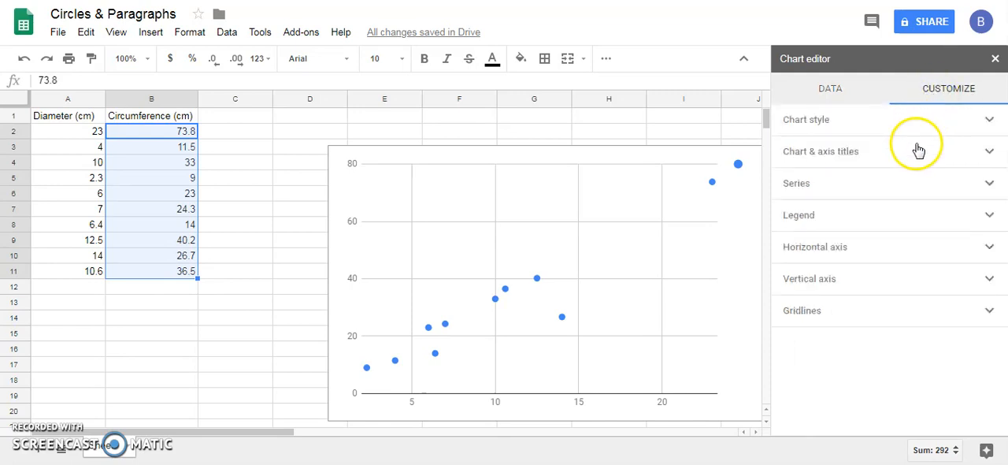
{"action": "left_click", "coordinate": [915, 154]}
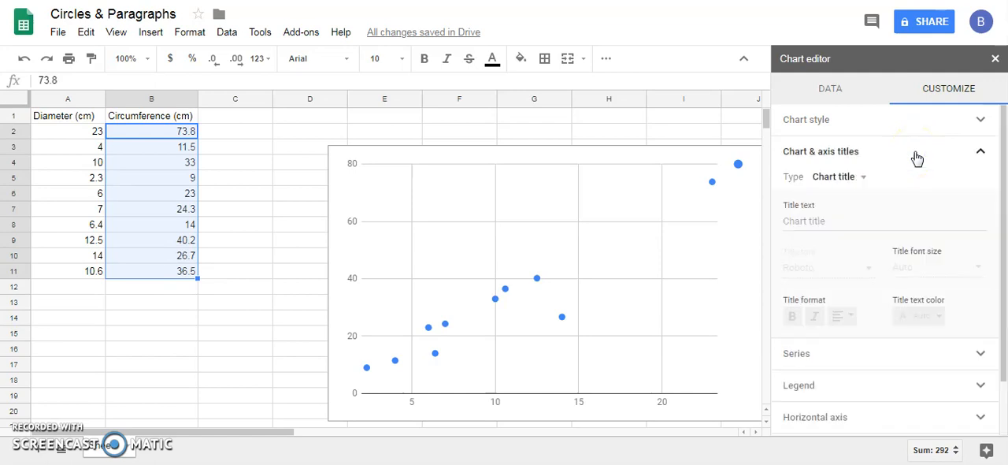
{"action": "left_click", "coordinate": [827, 178]}
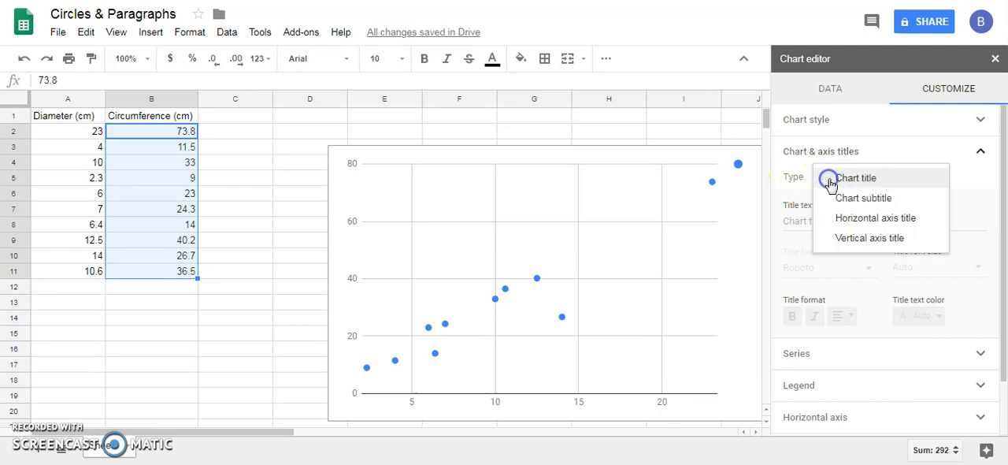
{"action": "left_click", "coordinate": [837, 225]}
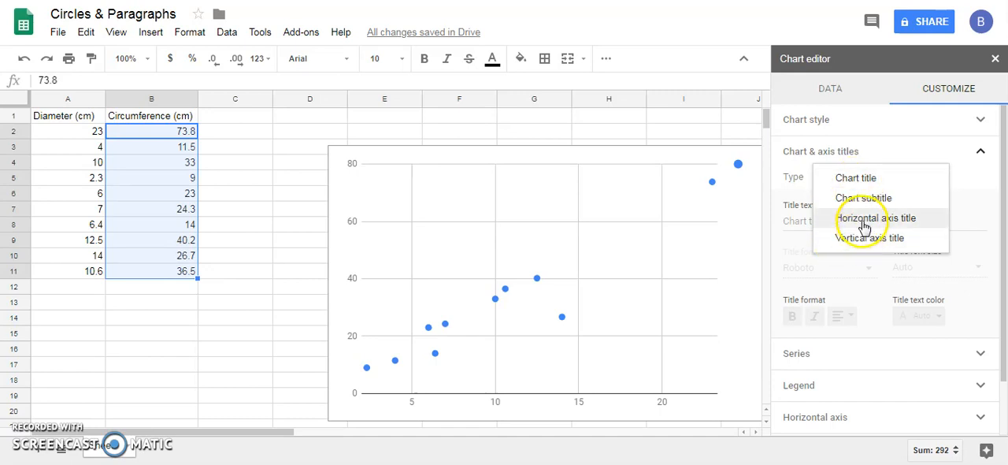
{"action": "left_click", "coordinate": [864, 229]}
{"action": "left_click", "coordinate": [861, 220]}
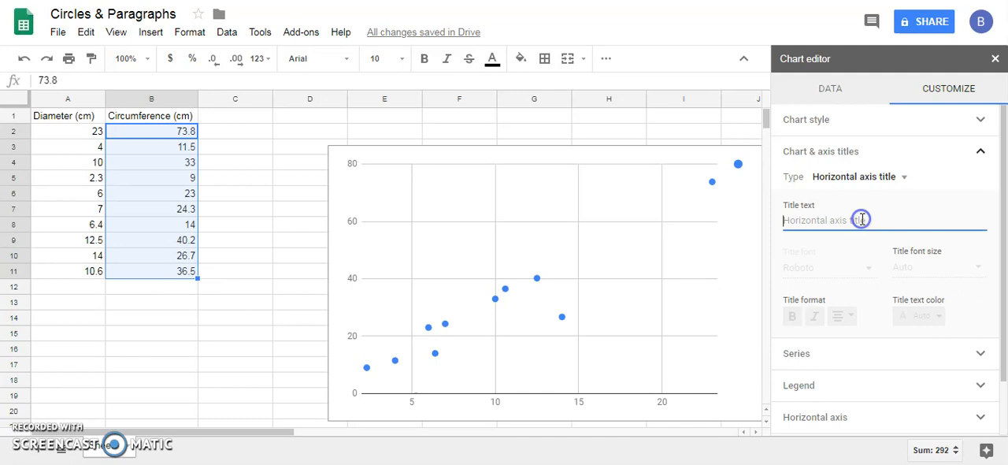
{"action": "type", "text": "Diam"}
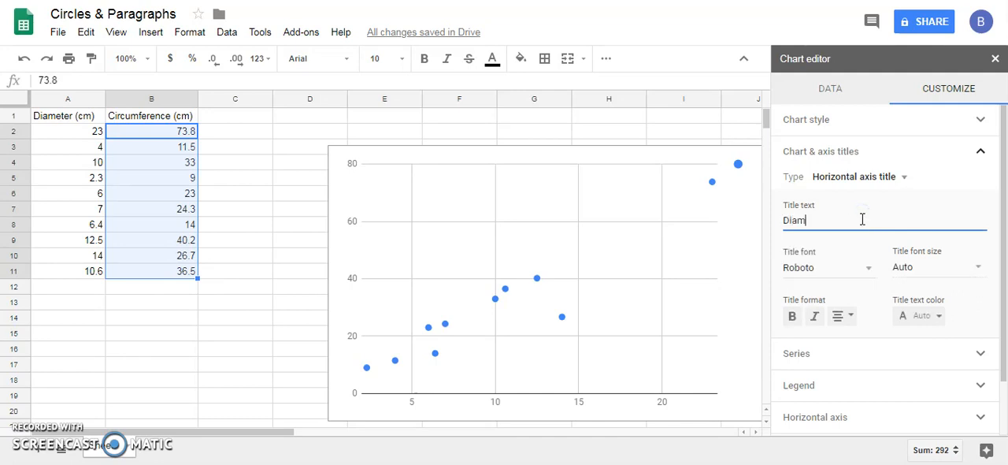
{"action": "type", "text": "eter (cm"}
Step: Set the scatter chart's vertical axis title to "Circumference (cm)"
{"action": "left_click", "coordinate": [861, 179]}
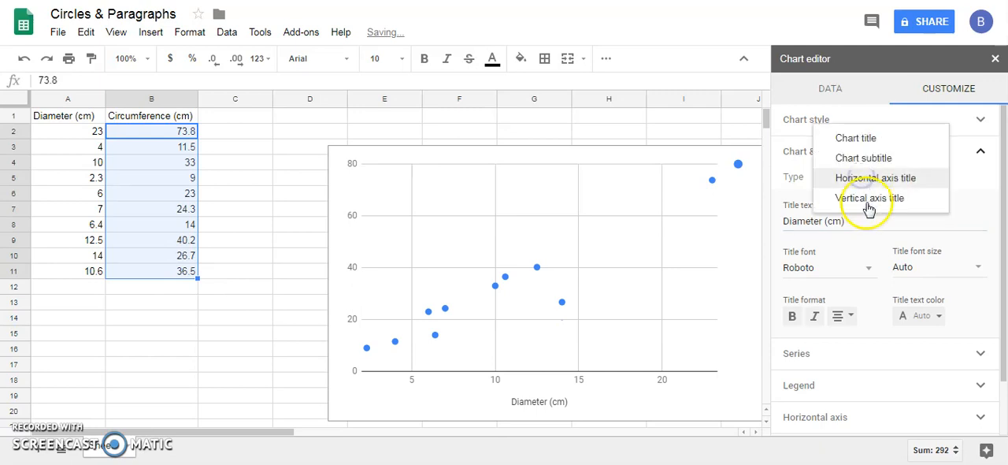
{"action": "left_click", "coordinate": [868, 197]}
{"action": "left_click", "coordinate": [851, 220]}
{"action": "type", "text": "Circumference"}
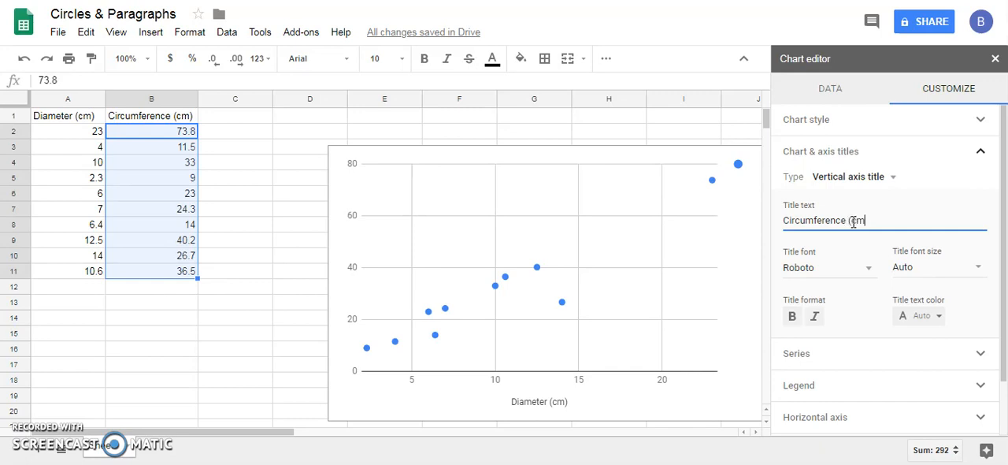
Step: Set the chart title to "Circumference vs Diameter"
{"action": "left_click", "coordinate": [861, 178]}
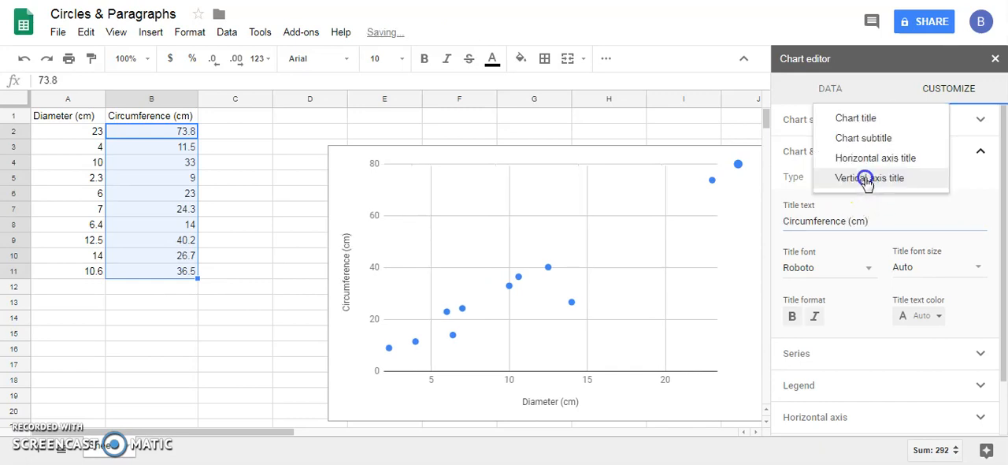
{"action": "left_click", "coordinate": [857, 118]}
{"action": "left_click", "coordinate": [836, 221]}
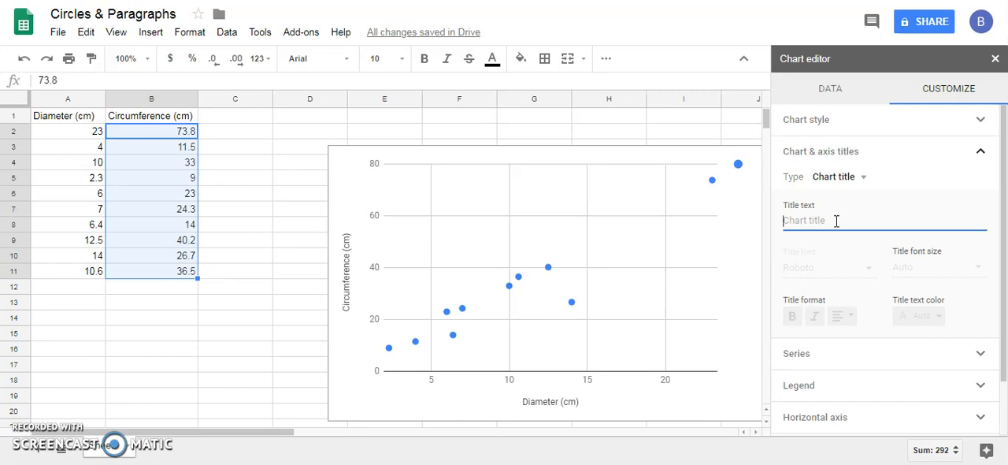
{"action": "type", "text": "Circumference vs Ra"}
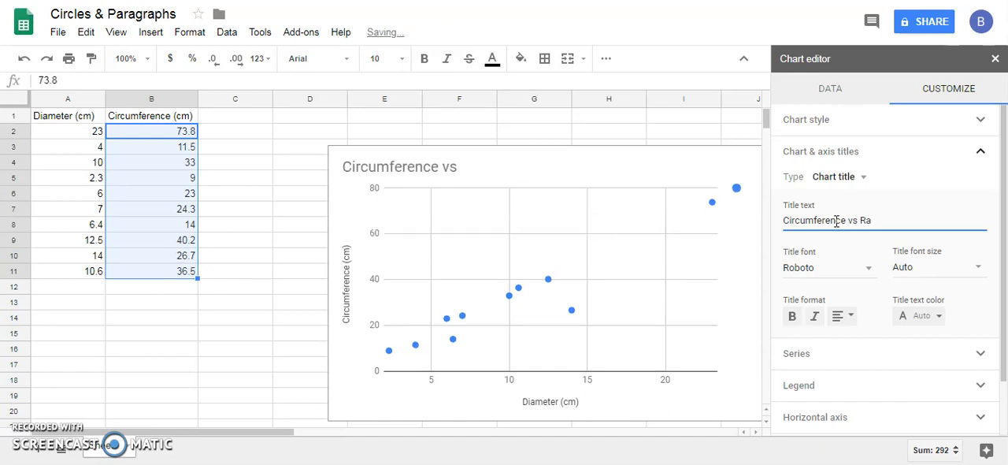
{"action": "key", "text": "BackSpace"}
{"action": "key", "text": "BackSpace"}
{"action": "type", "text": "Diamter"}
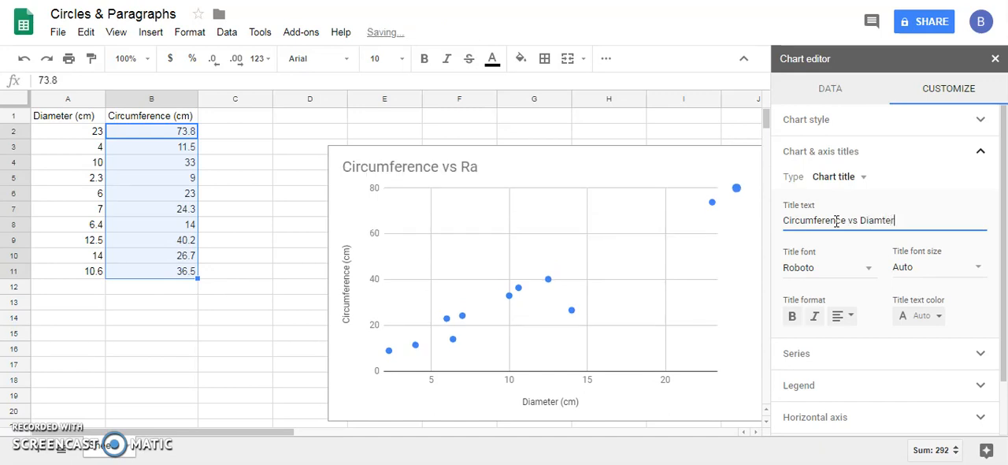
{"action": "key", "text": "BackSpace"}
{"action": "key", "text": "BackSpace"}
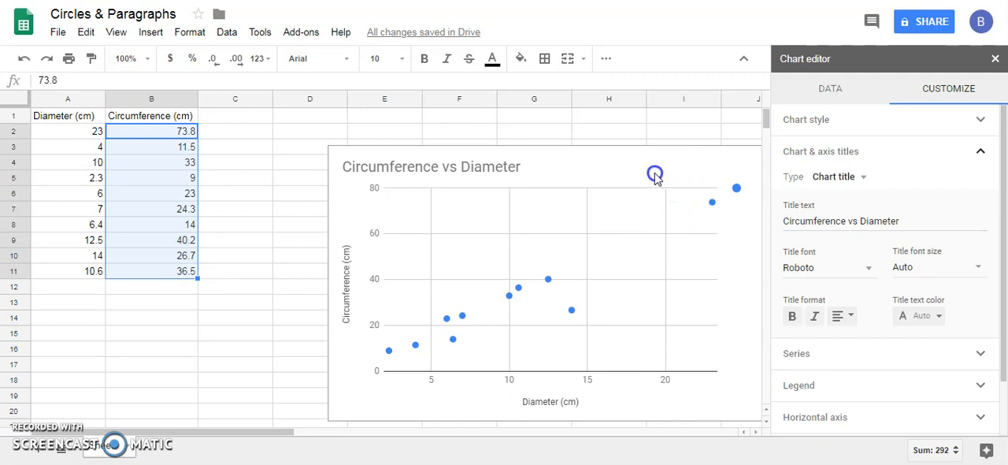
{"action": "left_click", "coordinate": [624, 164]}
{"action": "left_click", "coordinate": [623, 163]}
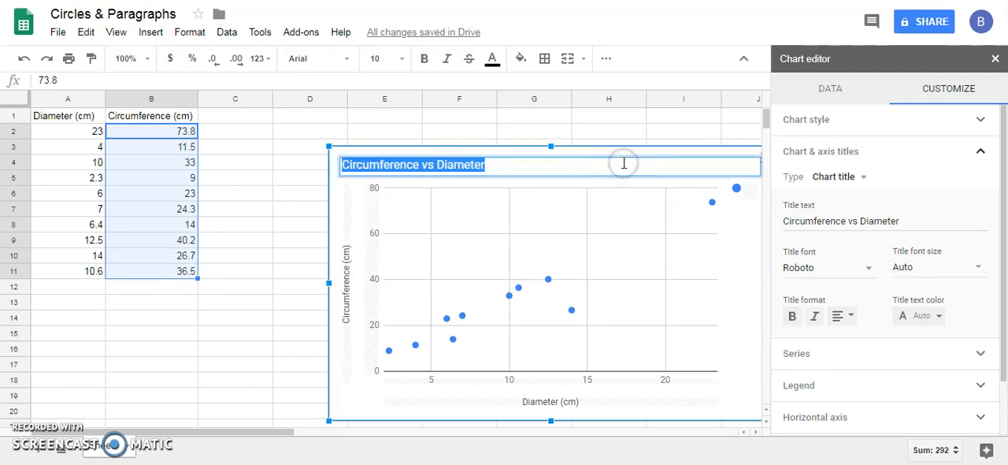
{"action": "left_click", "coordinate": [745, 246]}
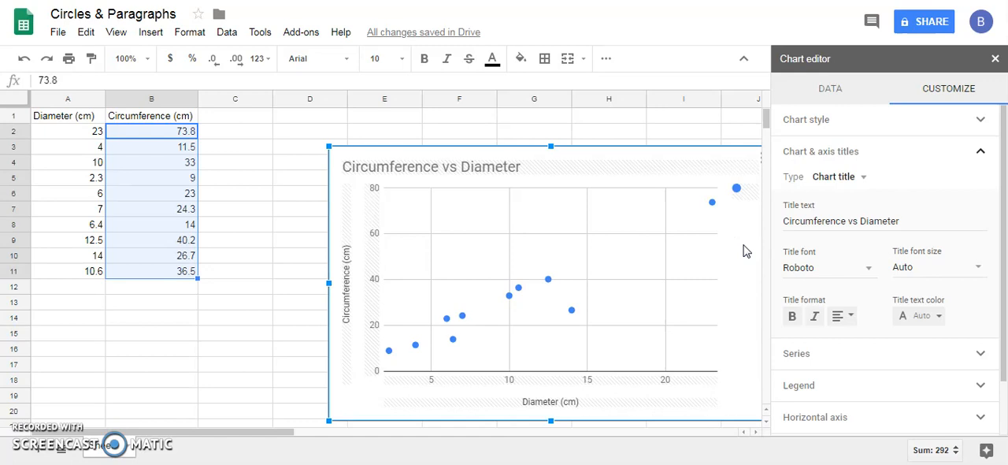
Step: Add a trendline to the scatter chart's data series
{"action": "left_click", "coordinate": [843, 353]}
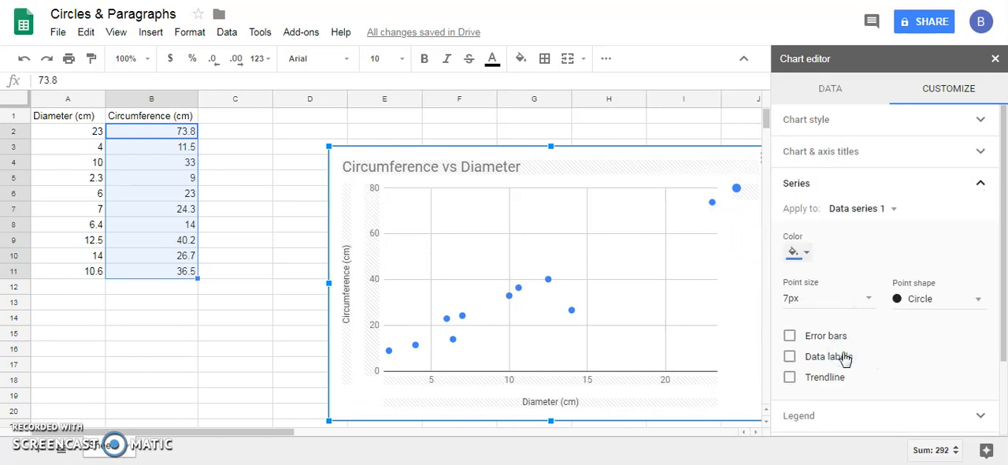
{"action": "left_click", "coordinate": [977, 187]}
{"action": "left_click", "coordinate": [937, 191]}
{"action": "left_click", "coordinate": [791, 381]}
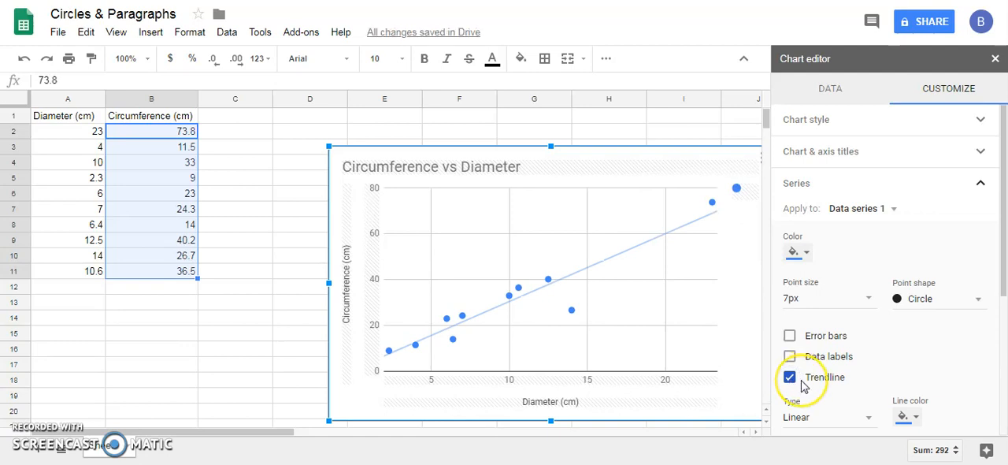
Step: Set the trendline's label to Use Equation so the legend shows the line's equation
{"action": "scroll", "coordinate": [805, 385], "scroll_direction": "down", "scroll_amount": 1}
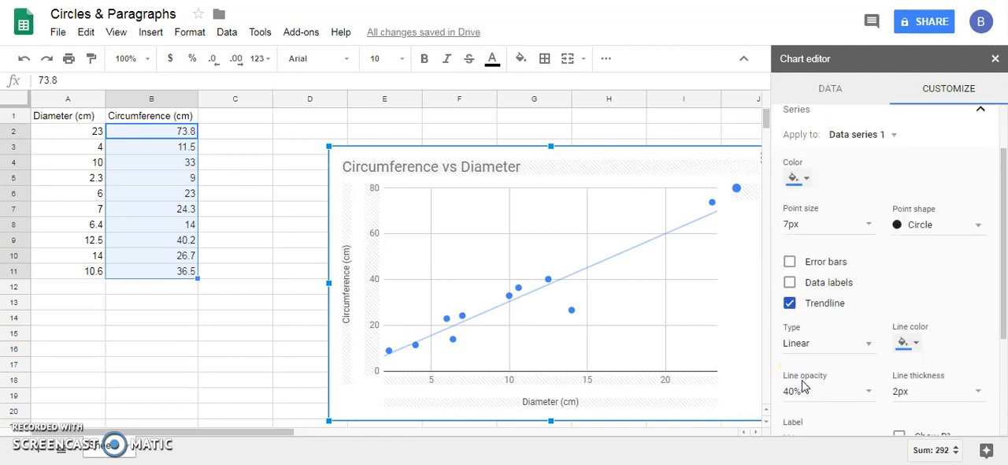
{"action": "scroll", "coordinate": [805, 384], "scroll_direction": "down", "scroll_amount": 1}
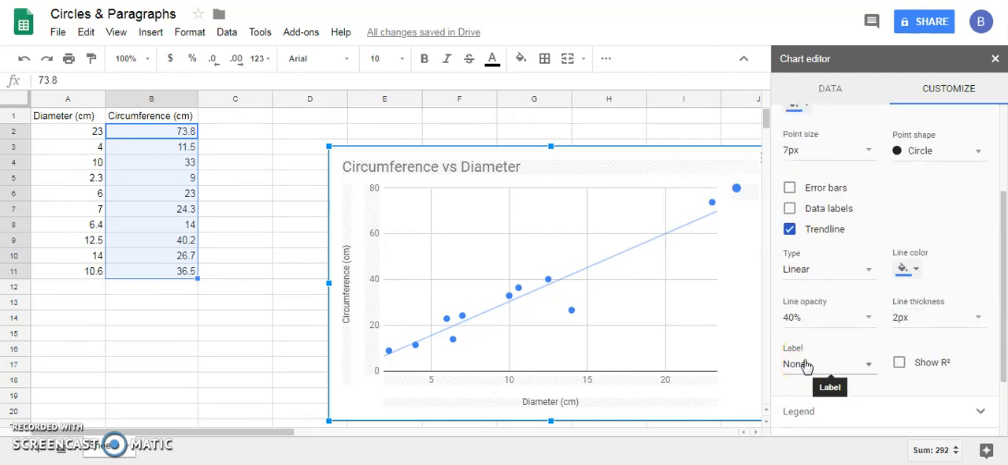
{"action": "left_click", "coordinate": [805, 365]}
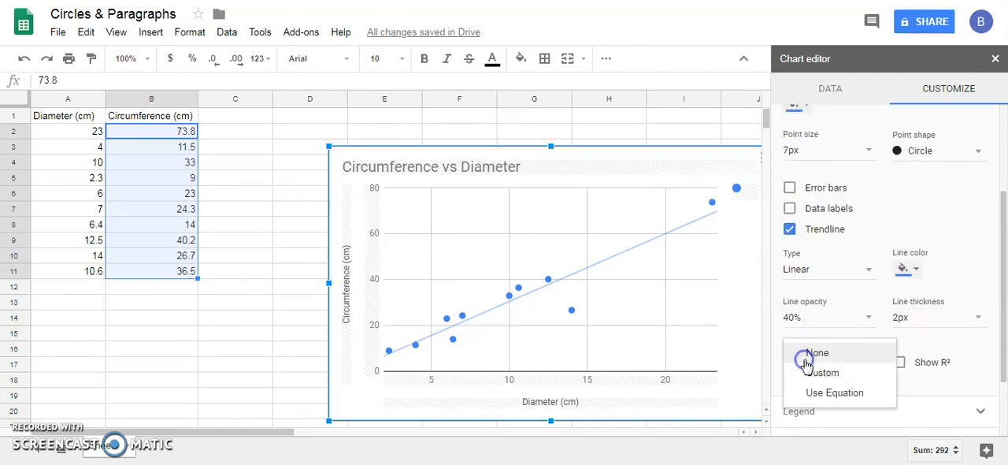
{"action": "left_click", "coordinate": [827, 393]}
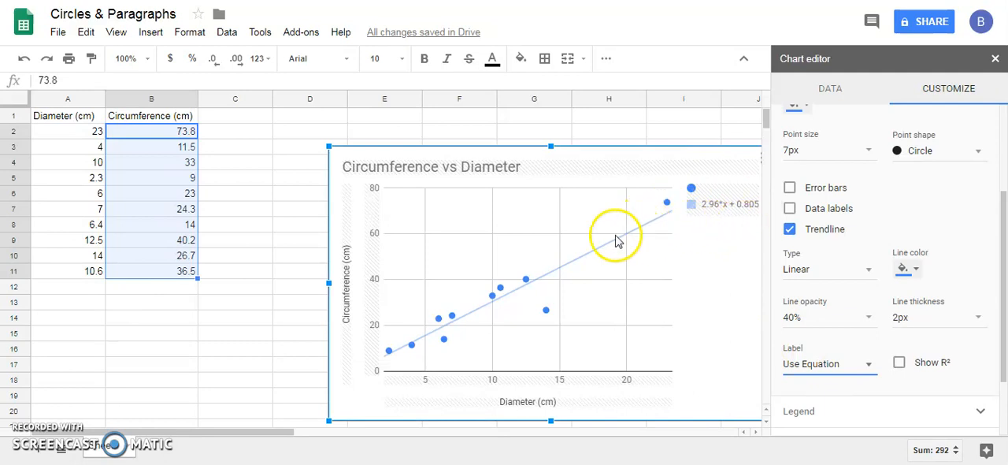
{"action": "left_click", "coordinate": [705, 211]}
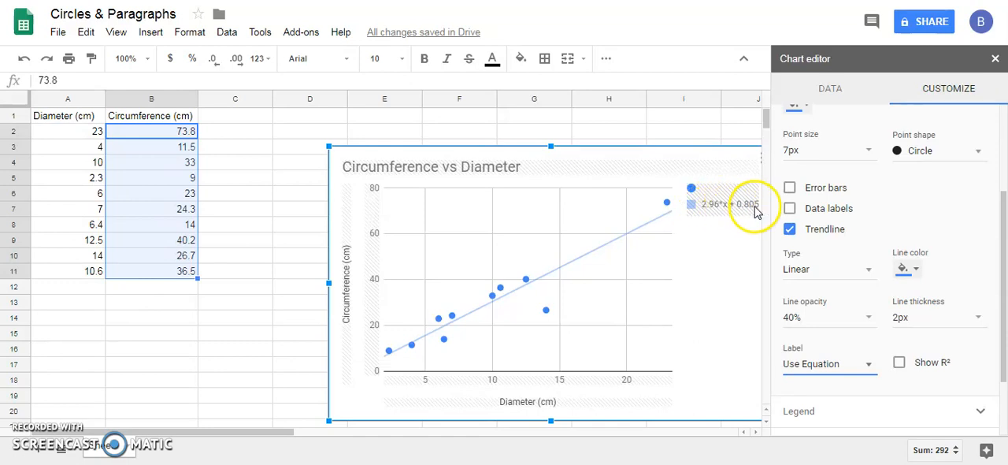
{"action": "mouse_move", "coordinate": [396, 353]}
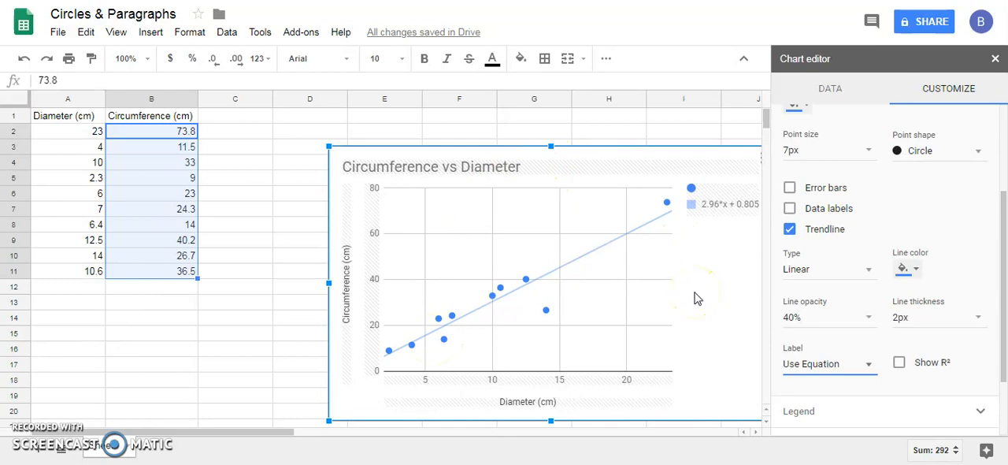
Step: Close the chart editor and move the chart clear of columns C and D
{"action": "left_click", "coordinate": [260, 306]}
{"action": "left_click", "coordinate": [673, 335]}
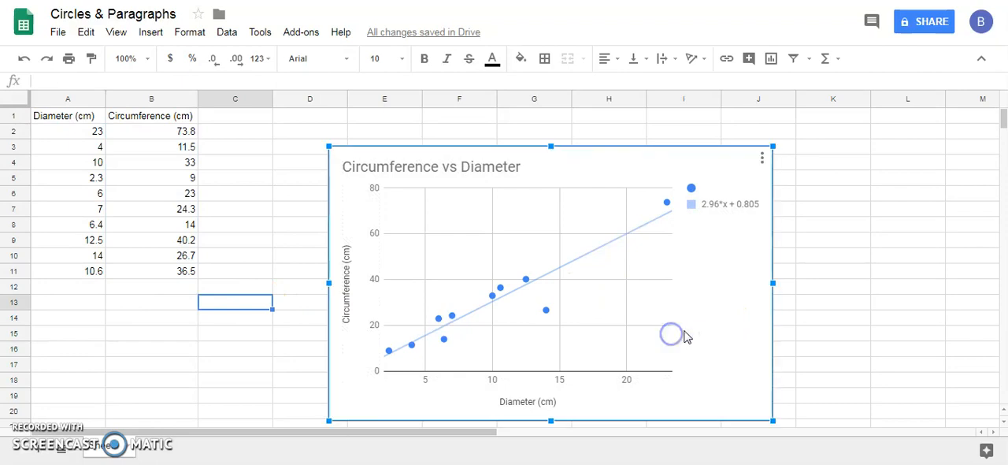
{"action": "left_click_drag", "start_coordinate": [685, 334], "coordinate": [625, 334]}
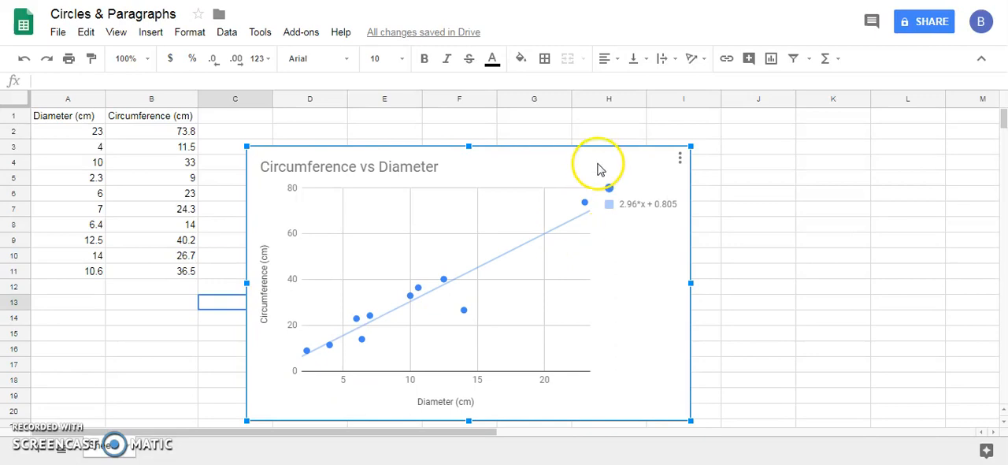
{"action": "left_click_drag", "start_coordinate": [621, 295], "coordinate": [772, 270]}
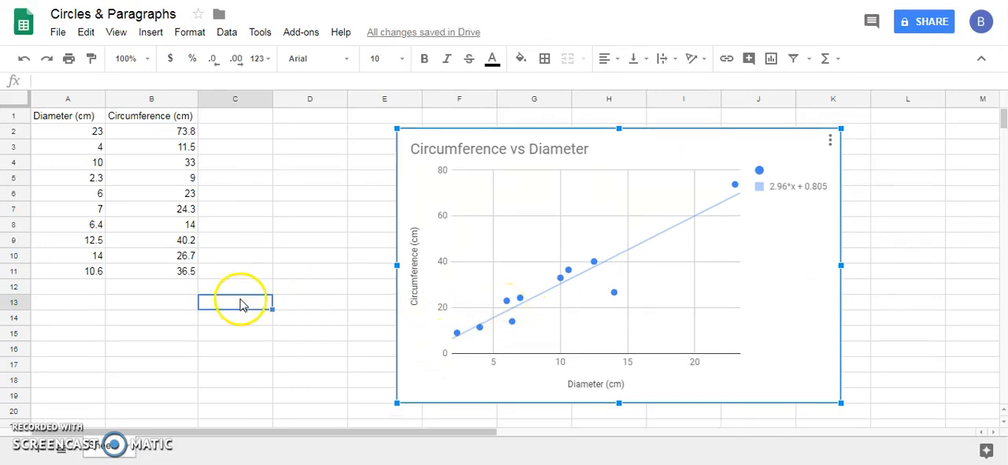
{"action": "left_click", "coordinate": [217, 318]}
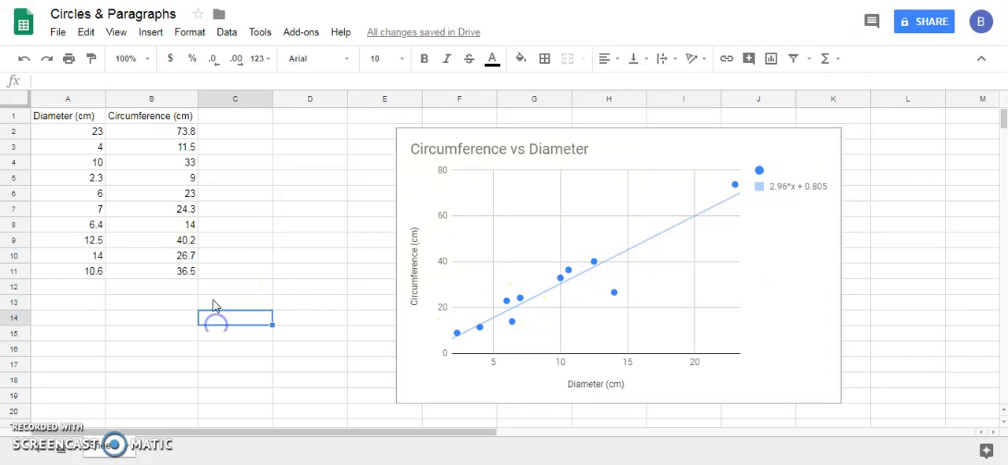
{"action": "left_click", "coordinate": [224, 119]}
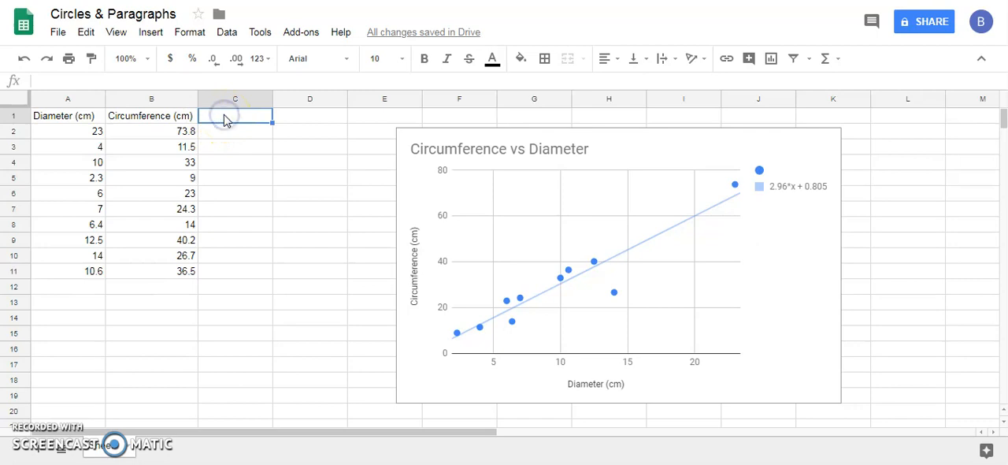
{"action": "left_click", "coordinate": [264, 292]}
{"action": "left_click", "coordinate": [309, 114]}
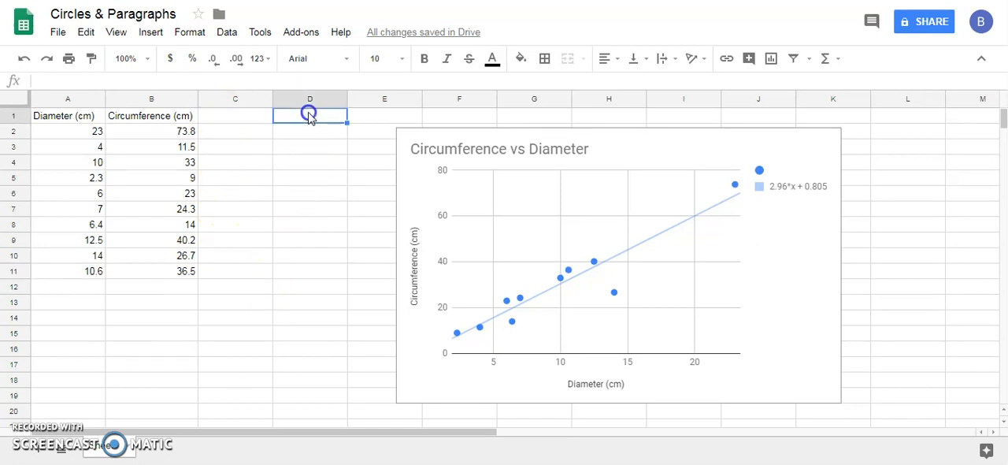
{"action": "left_click", "coordinate": [310, 302]}
Step: Enter the header "Radius (cm)" in cell C1
{"action": "left_click", "coordinate": [254, 118]}
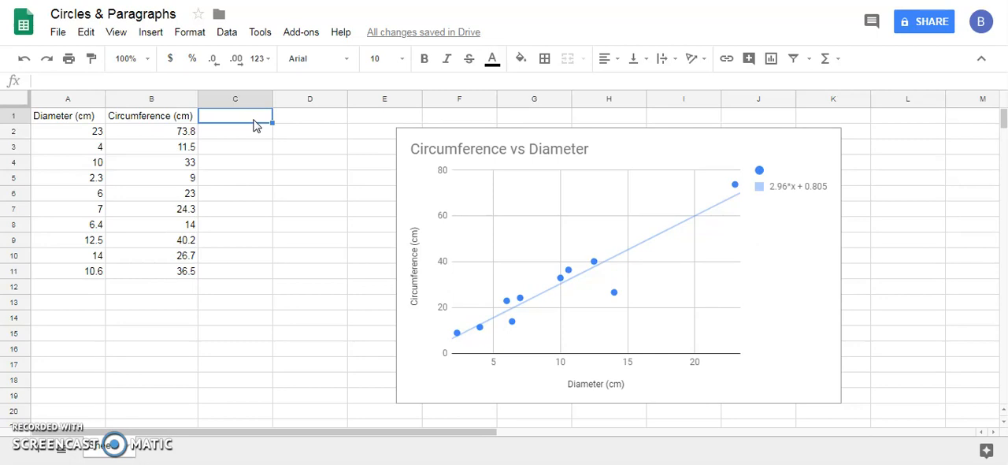
{"action": "type", "text": "R"}
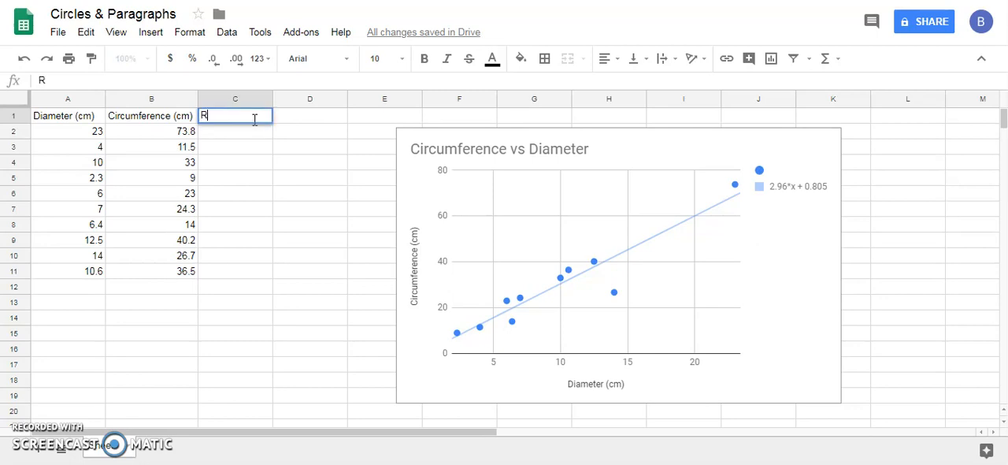
{"action": "type", "text": "adius (cm"}
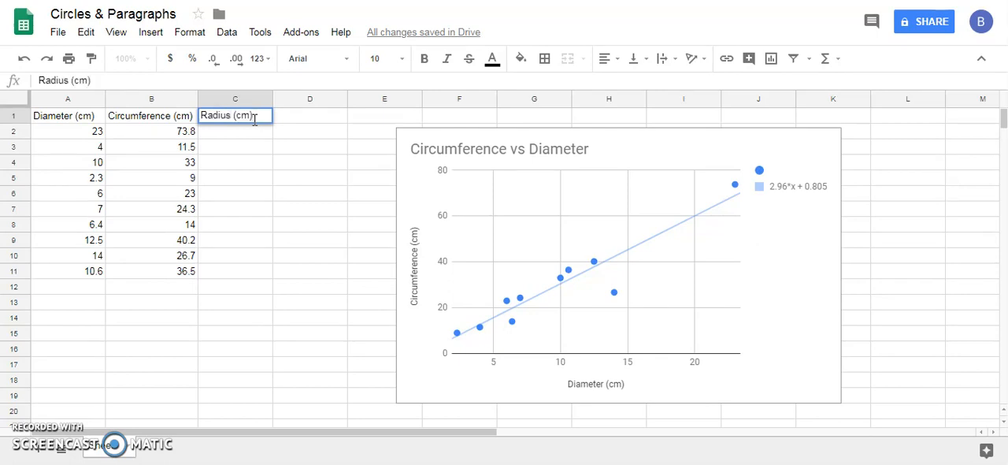
Step: Enter the formula =A2/2 in cell C2 to calculate the first circle's radius from its diameter
{"action": "left_click", "coordinate": [261, 134]}
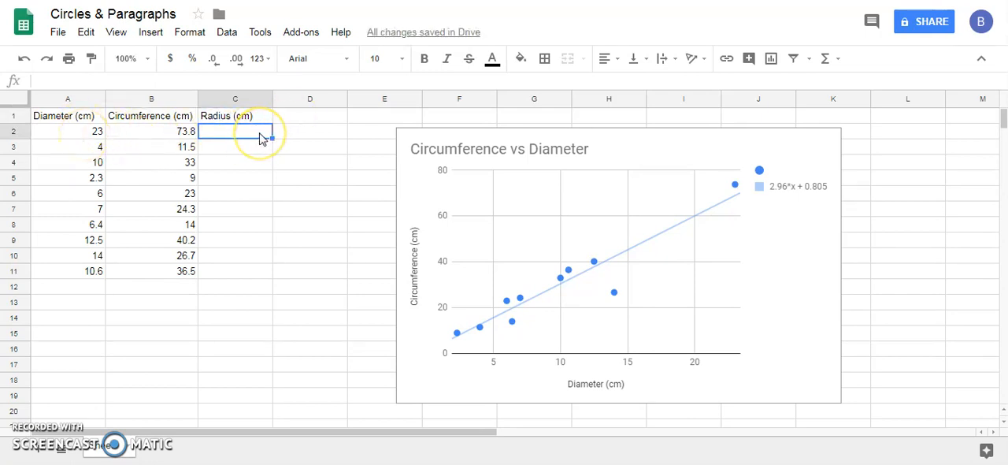
{"action": "type", "text": "="}
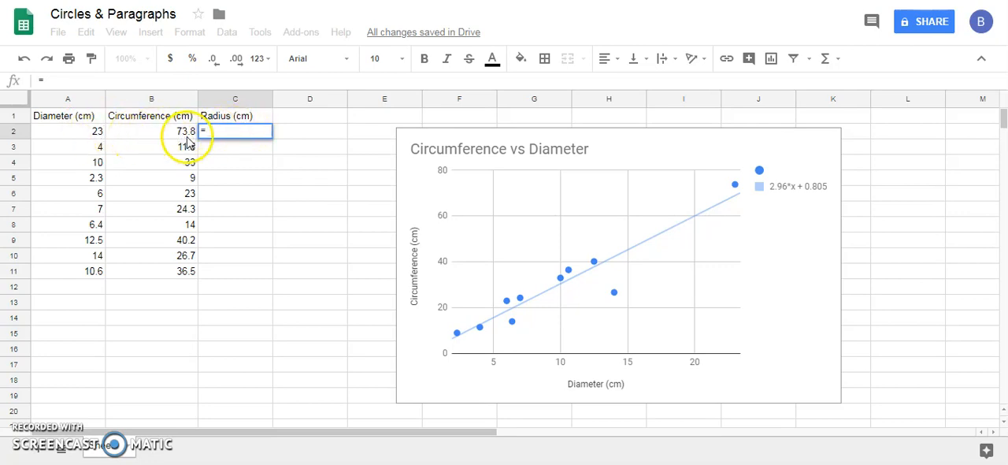
{"action": "left_click", "coordinate": [79, 133]}
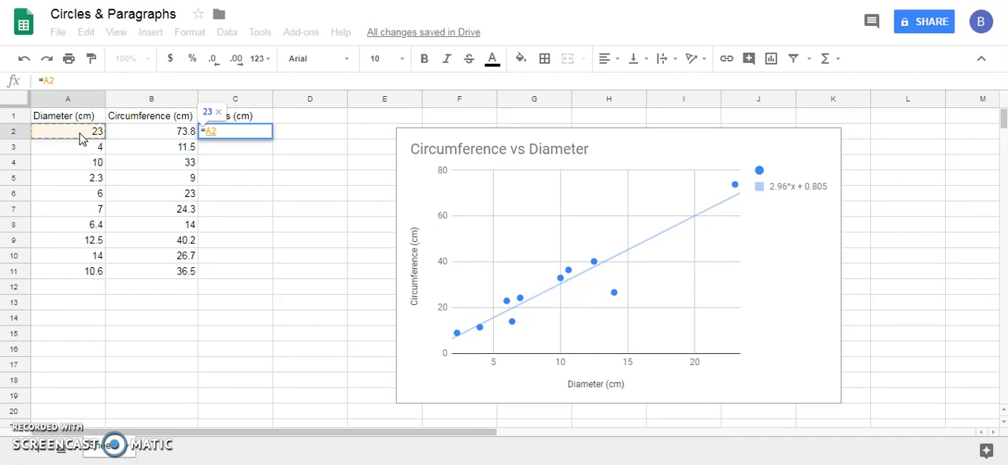
{"action": "type", "text": "/"}
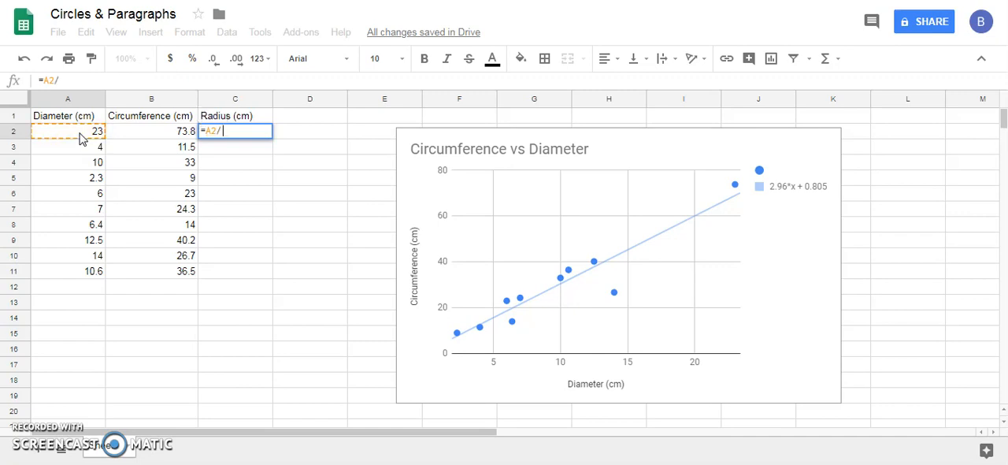
{"action": "type", "text": "2"}
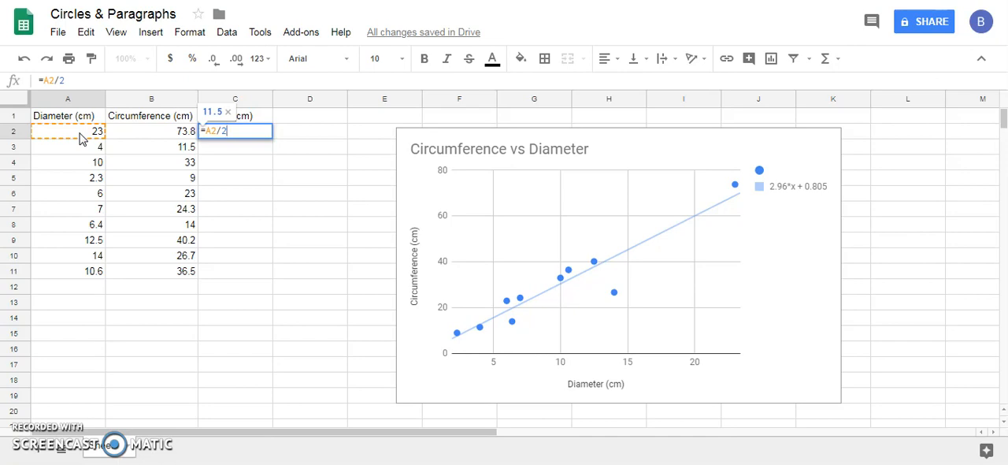
{"action": "key", "text": "Return"}
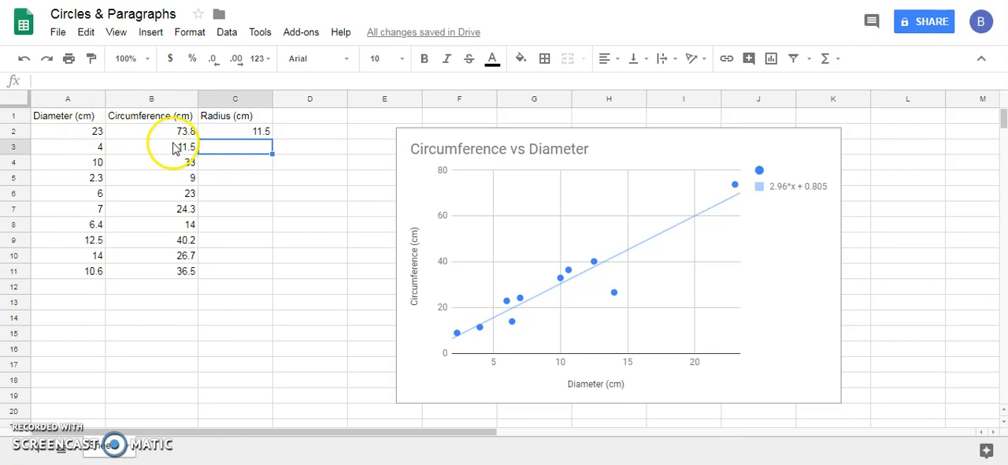
Step: Fill the radius formula from C2 down through C11 and deselect the filled range
{"action": "left_click", "coordinate": [234, 134]}
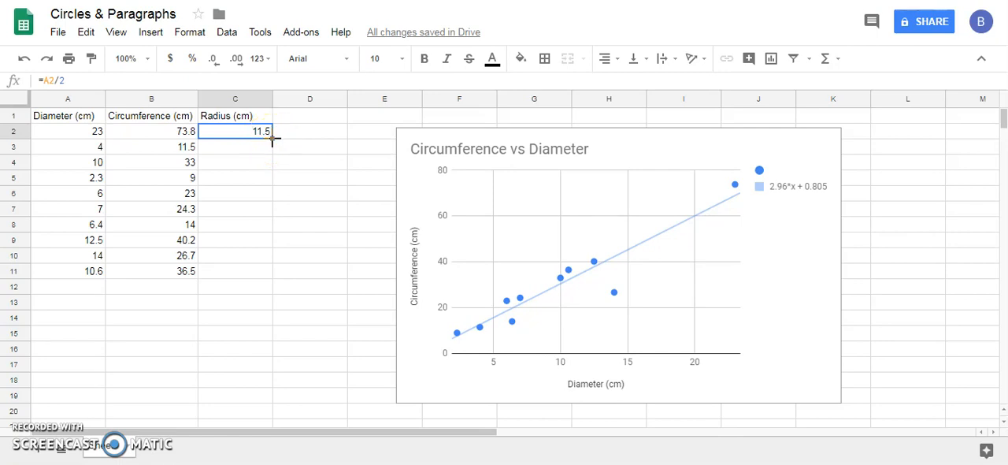
{"action": "left_click_drag", "start_coordinate": [273, 139], "coordinate": [263, 272]}
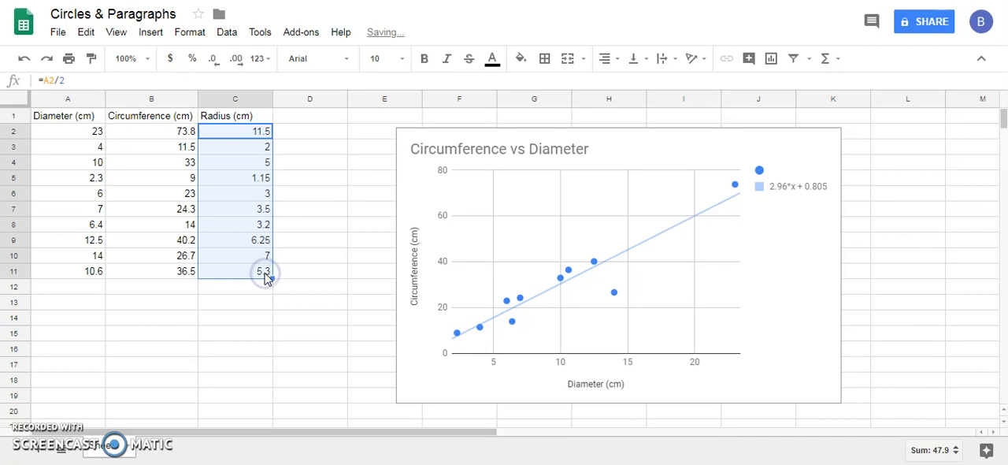
{"action": "left_click", "coordinate": [312, 244]}
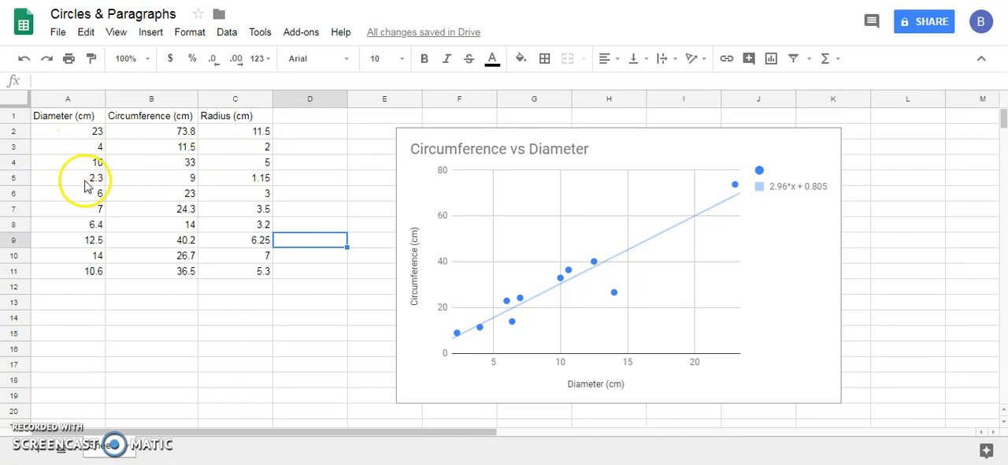
{"action": "left_click", "coordinate": [298, 163]}
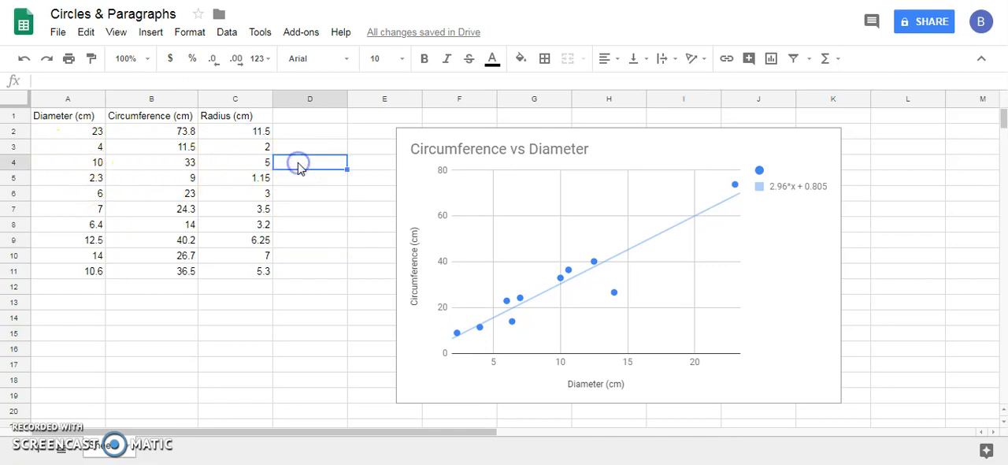